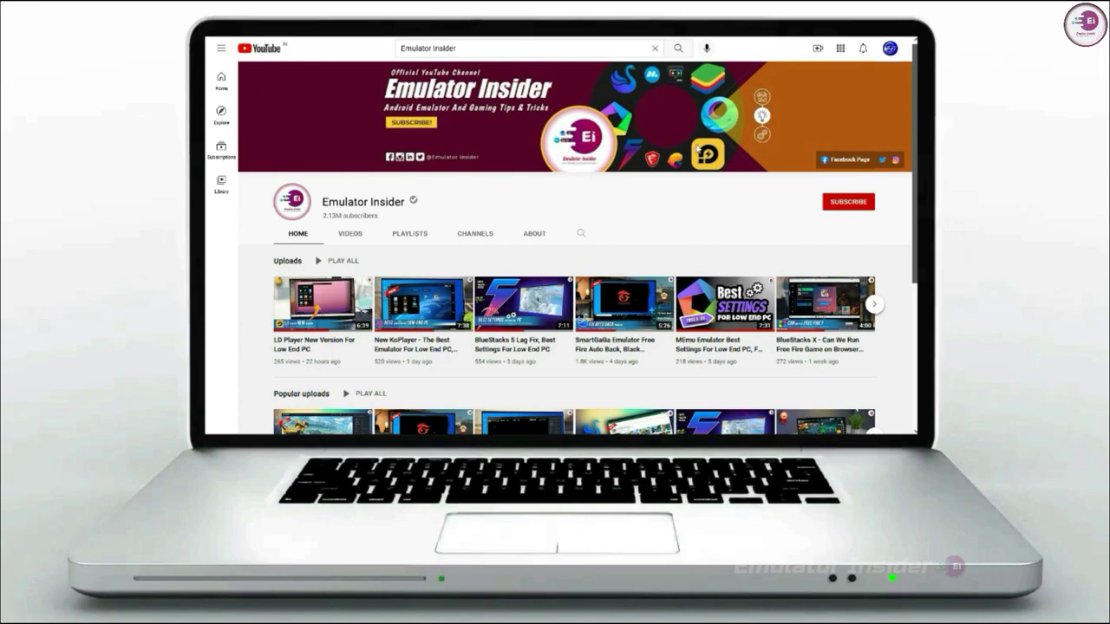
Subscribe to the Emulator Insider channel and set its notification preference
left_click(848, 203)
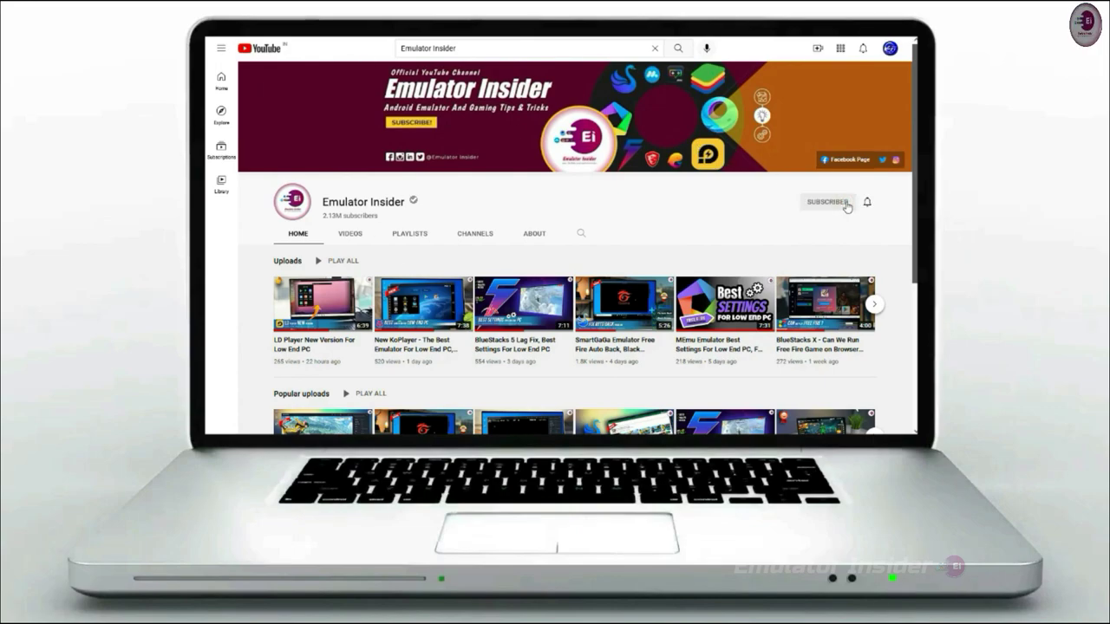
left_click(869, 205)
left_click(833, 226)
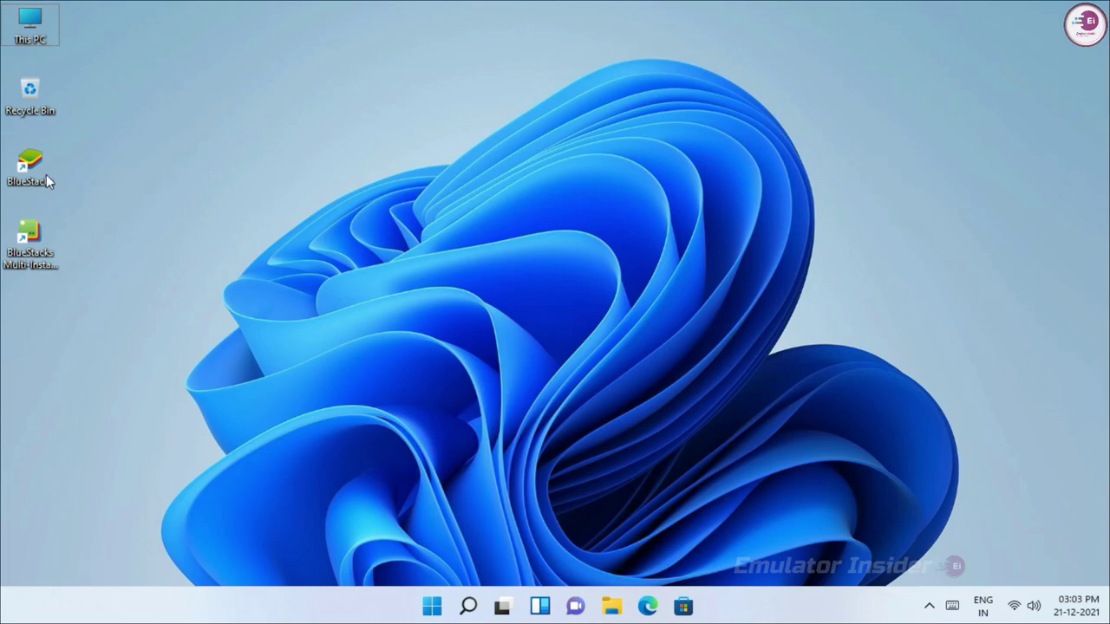
Launch BlueStacks, look through the system apps in My games, and close the emulator again
double_click(47, 169)
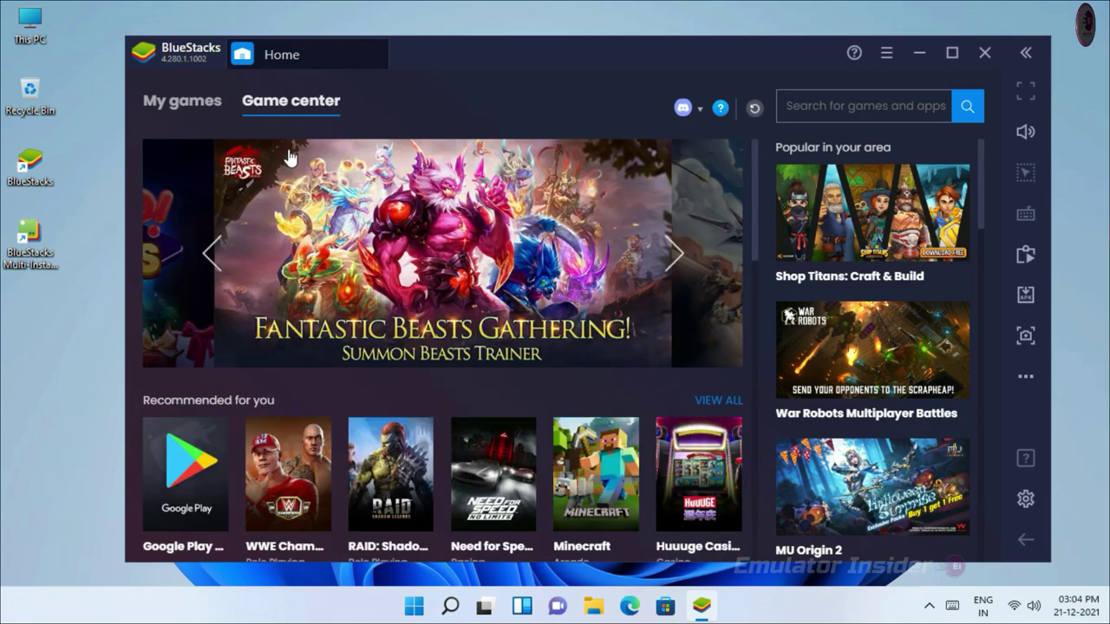
left_click(206, 111)
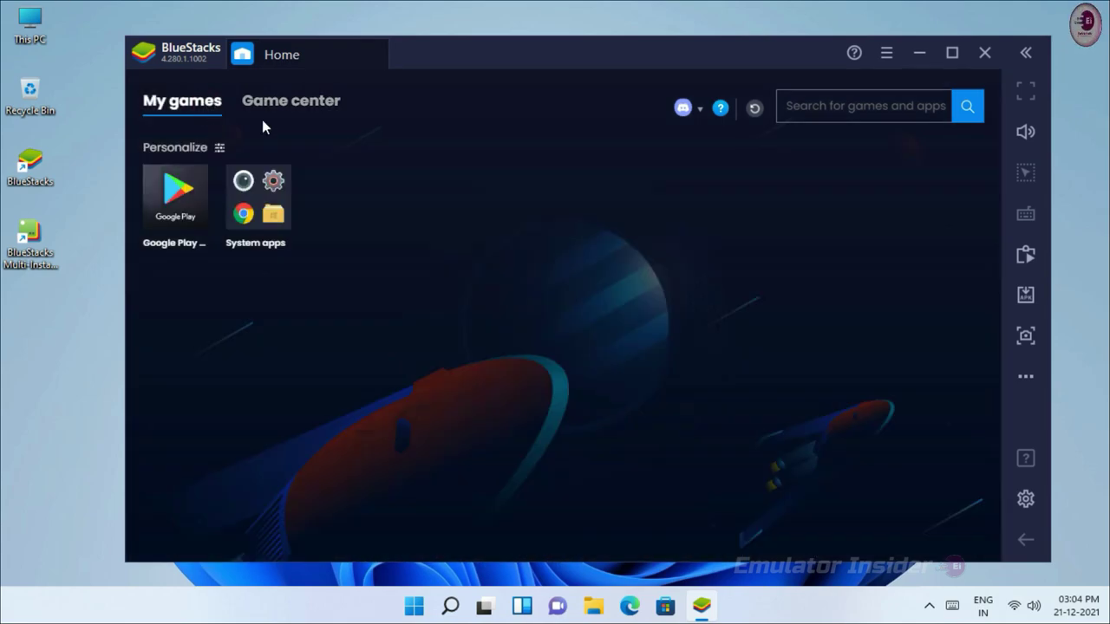
left_click(266, 199)
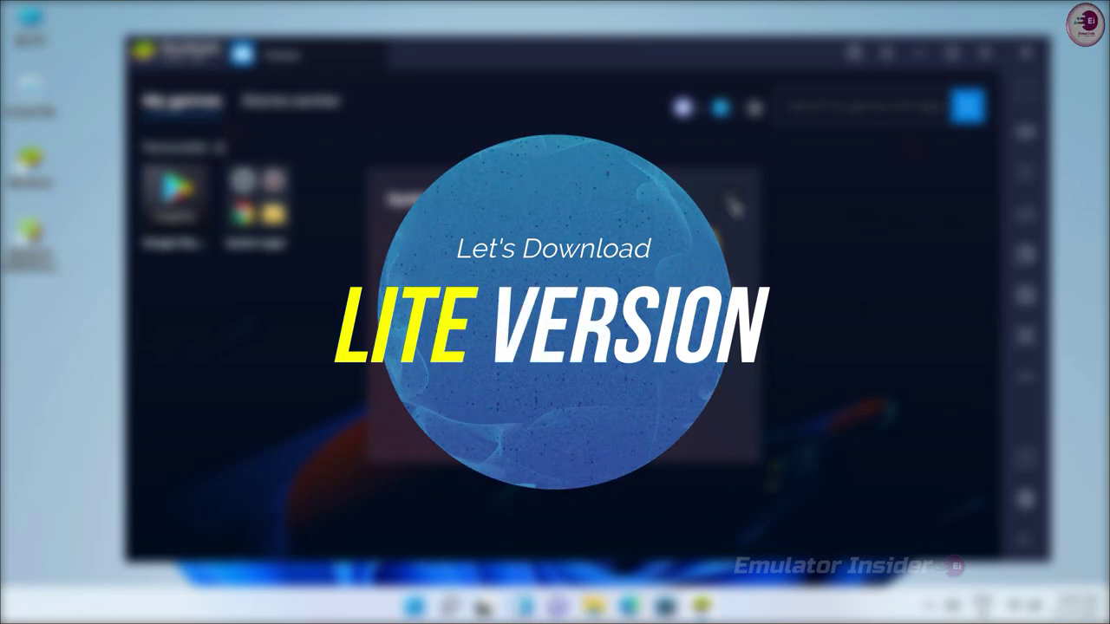
left_click(733, 205)
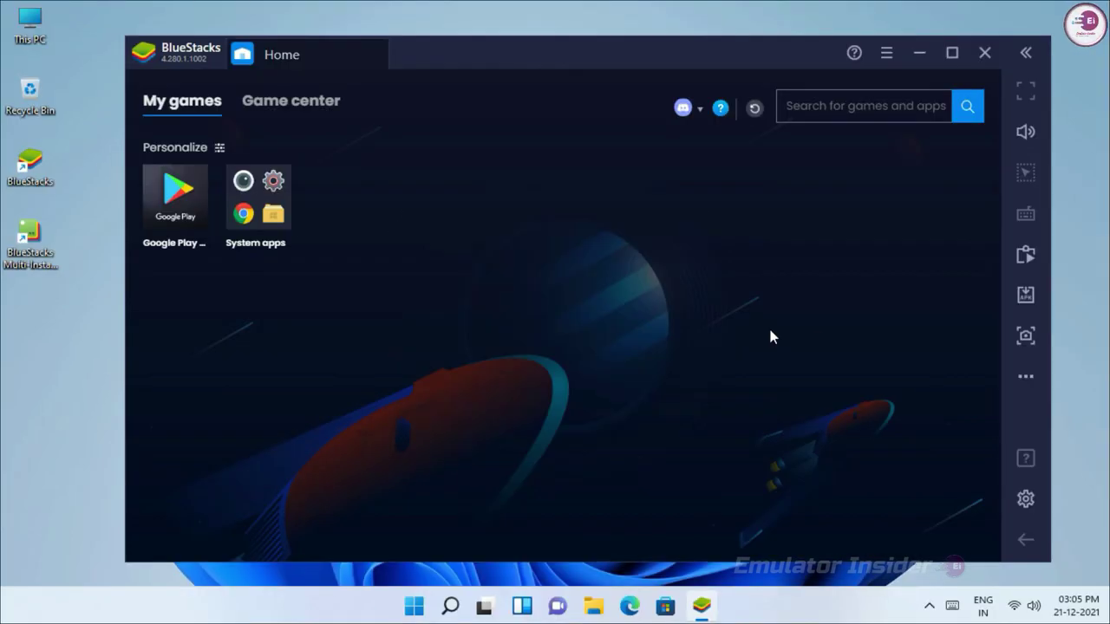
left_click(984, 52)
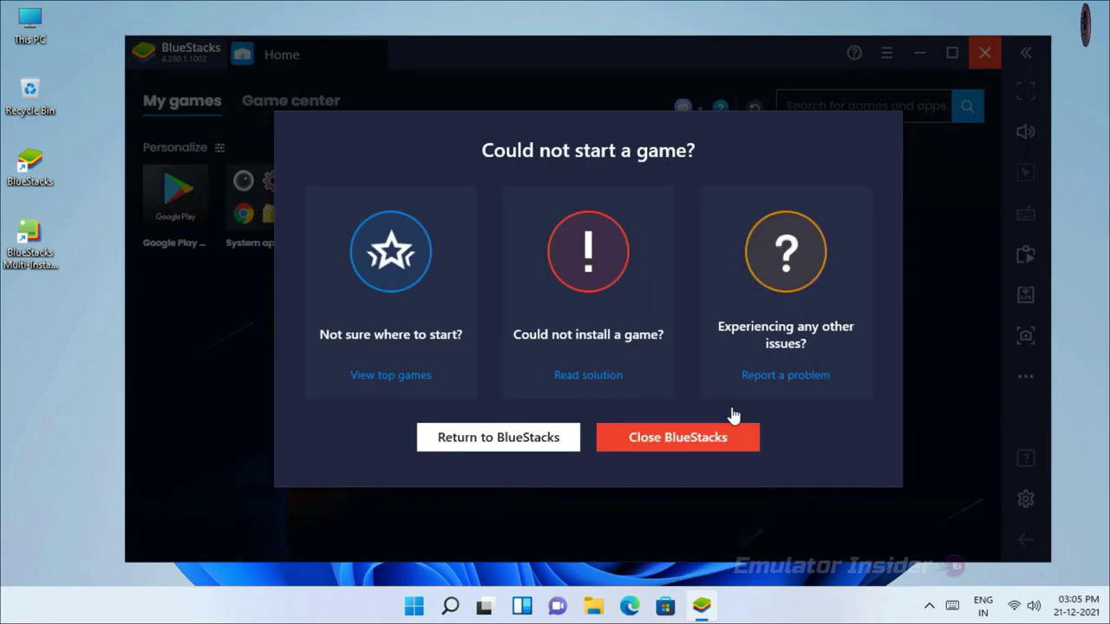
left_click(662, 438)
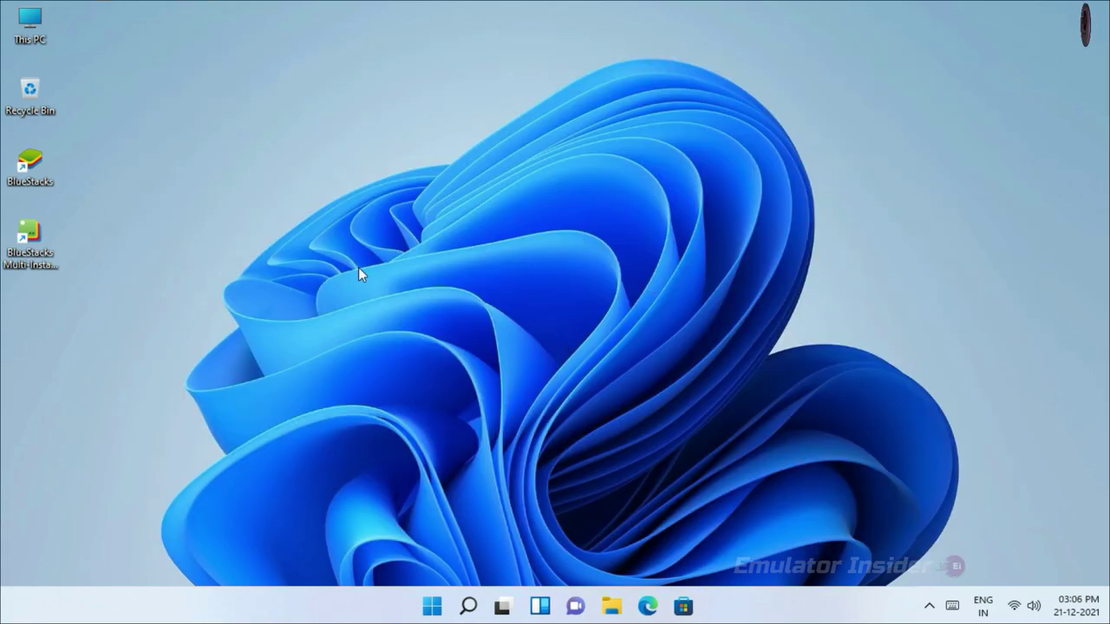
Open the BlueStacks multi-instance manager and dismiss the banner promoting Android 64-bit games
left_click_drag(118, 212, 61, 250)
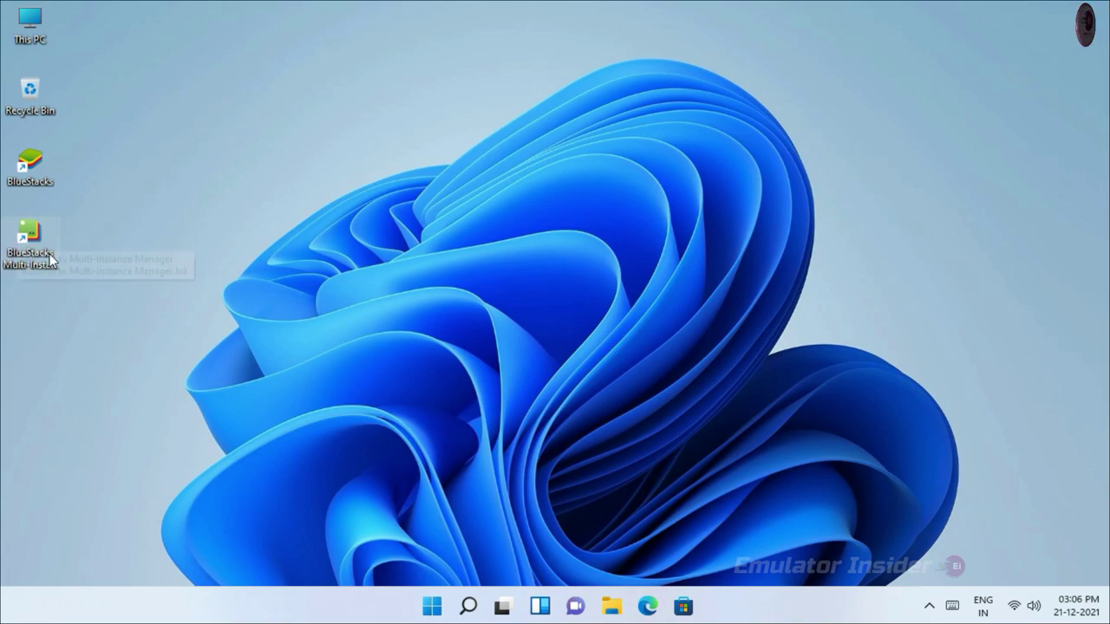
left_click(38, 241)
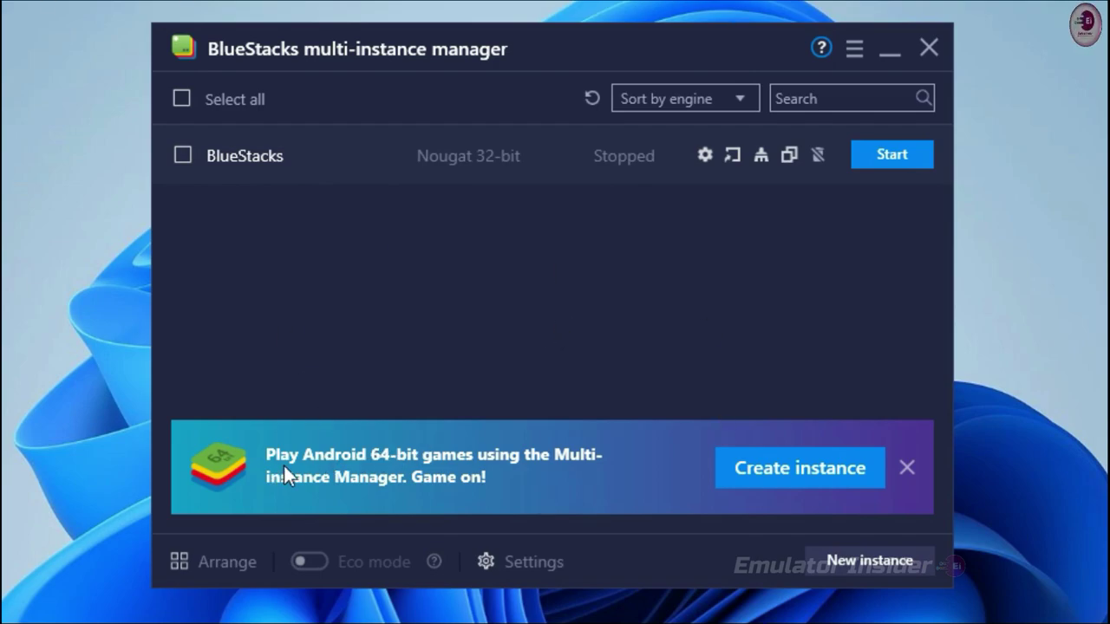
left_click(910, 471)
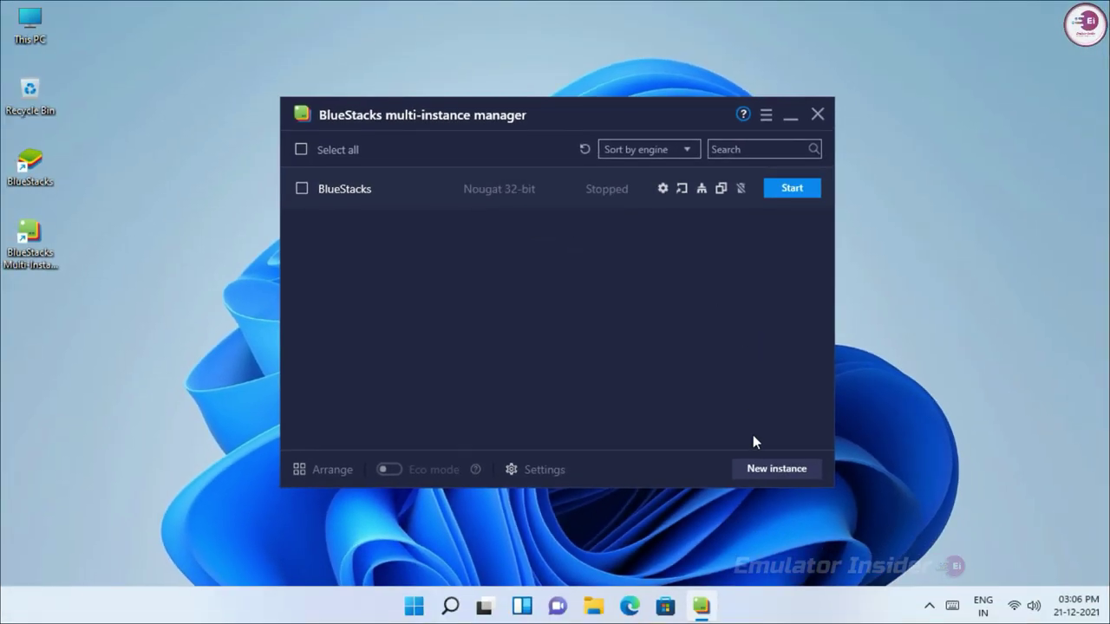
Begin a fresh instance with Android version Lollipop 32-bit and download its engine
left_click(768, 469)
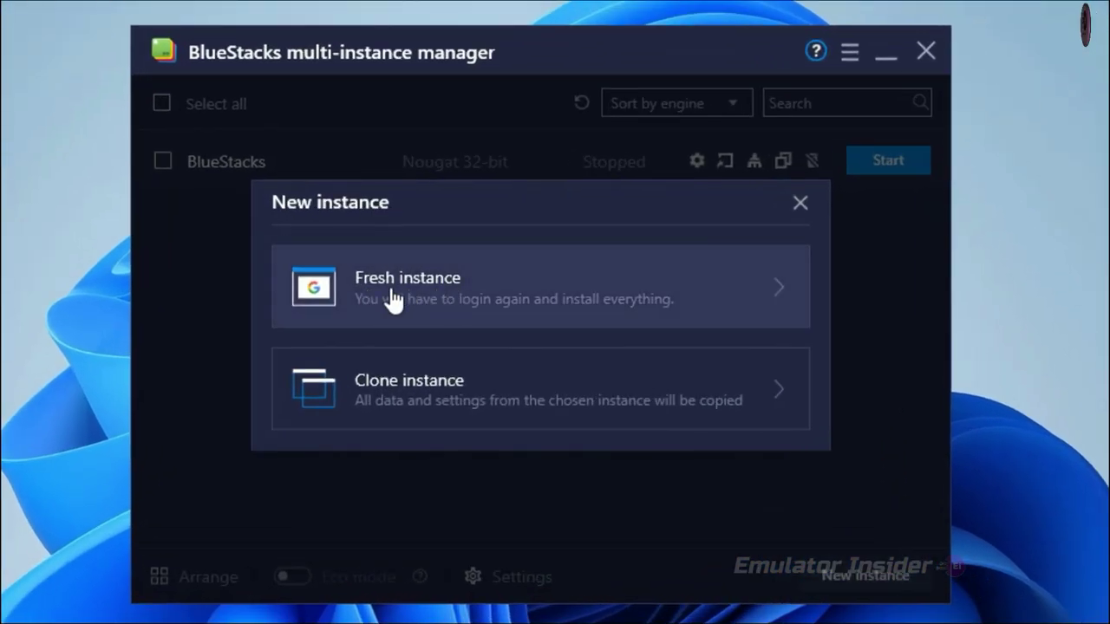
left_click(469, 299)
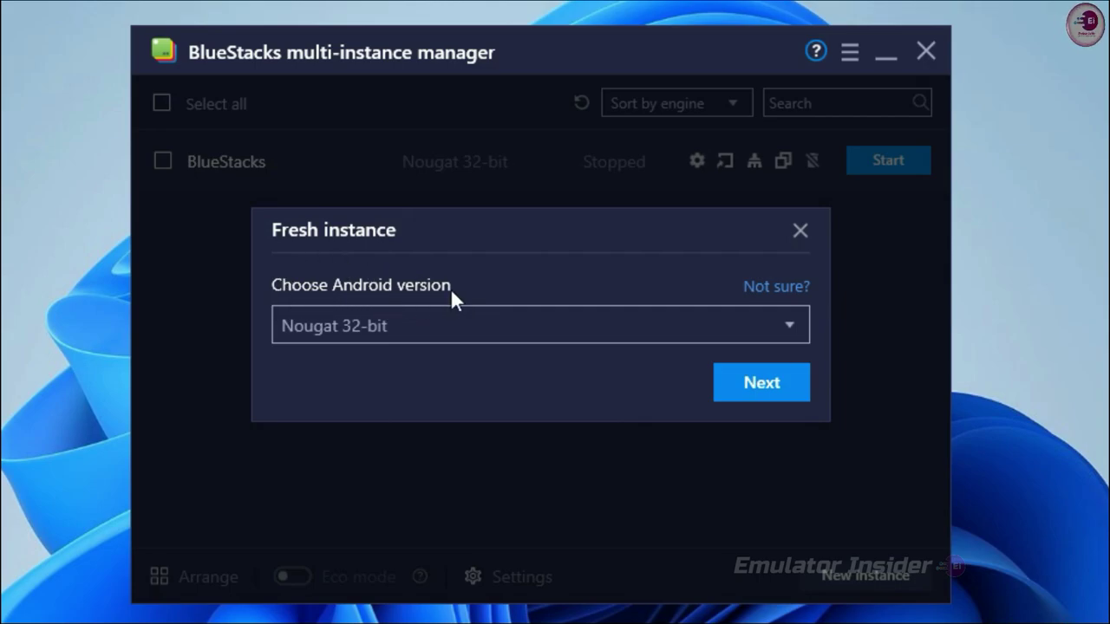
left_click(796, 328)
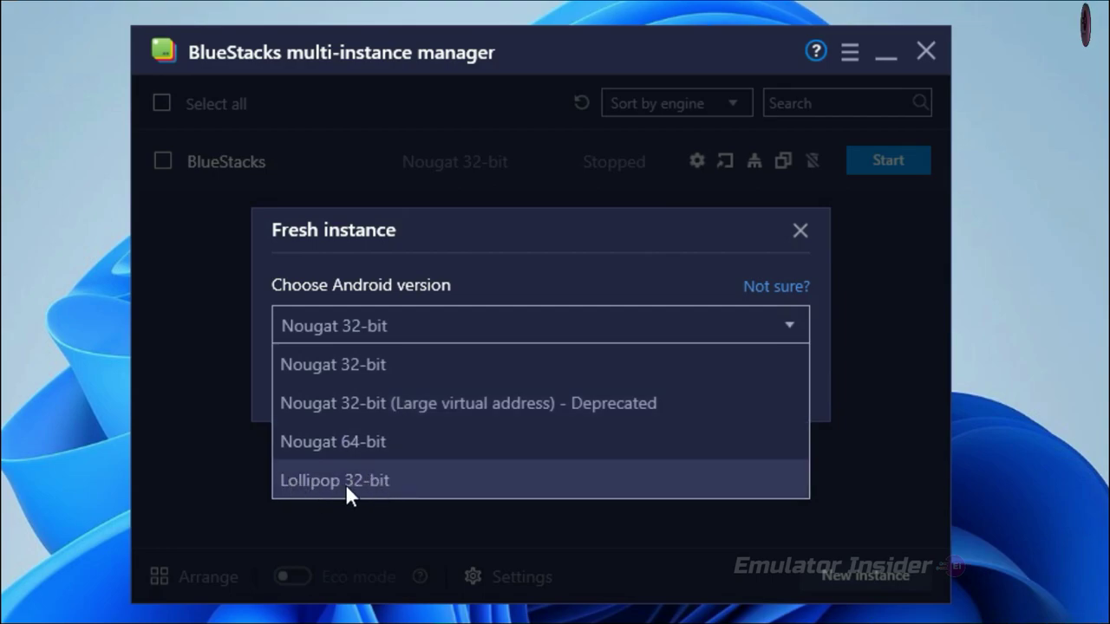
left_click(432, 486)
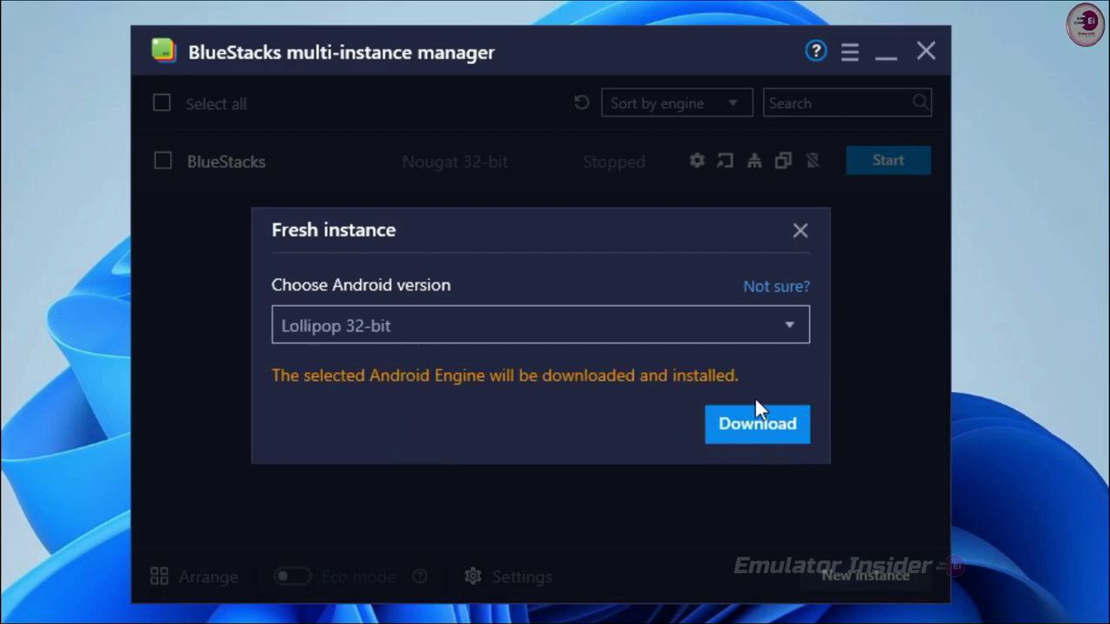
left_click(761, 422)
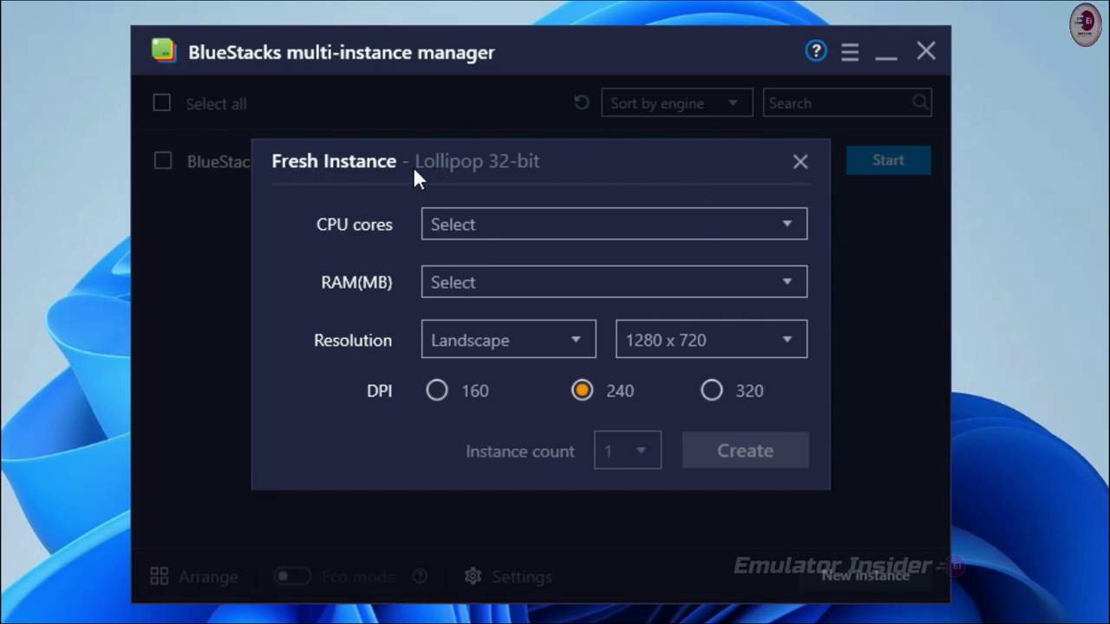
Create the Lollipop instance with Medium (2 CPU cores) and Medium (2 GB) RAM
left_click(637, 228)
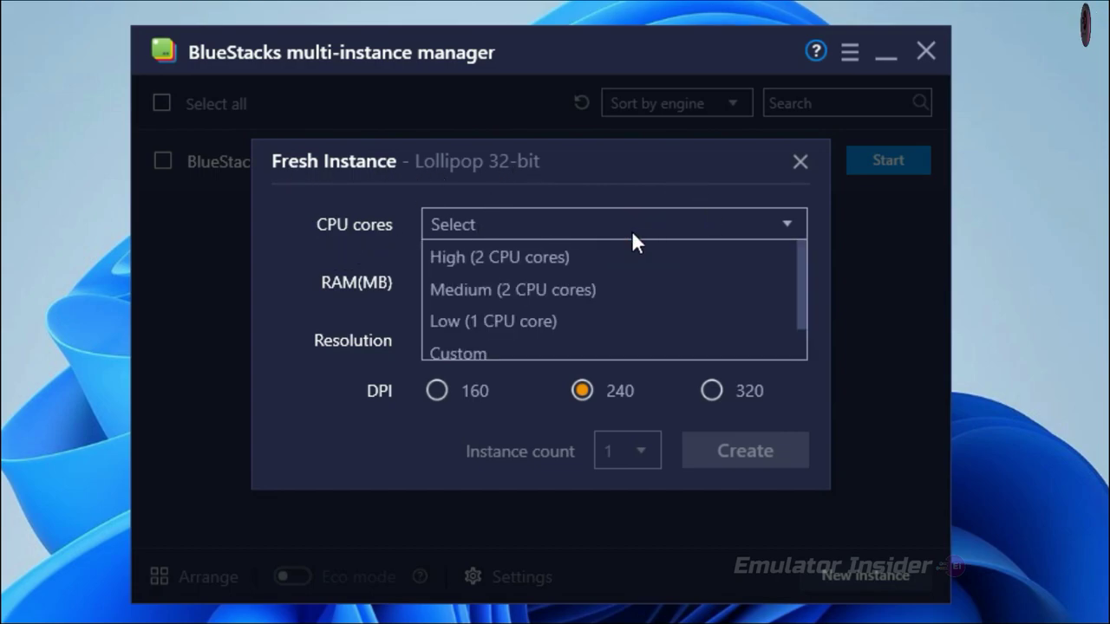
left_click(571, 295)
left_click(514, 337)
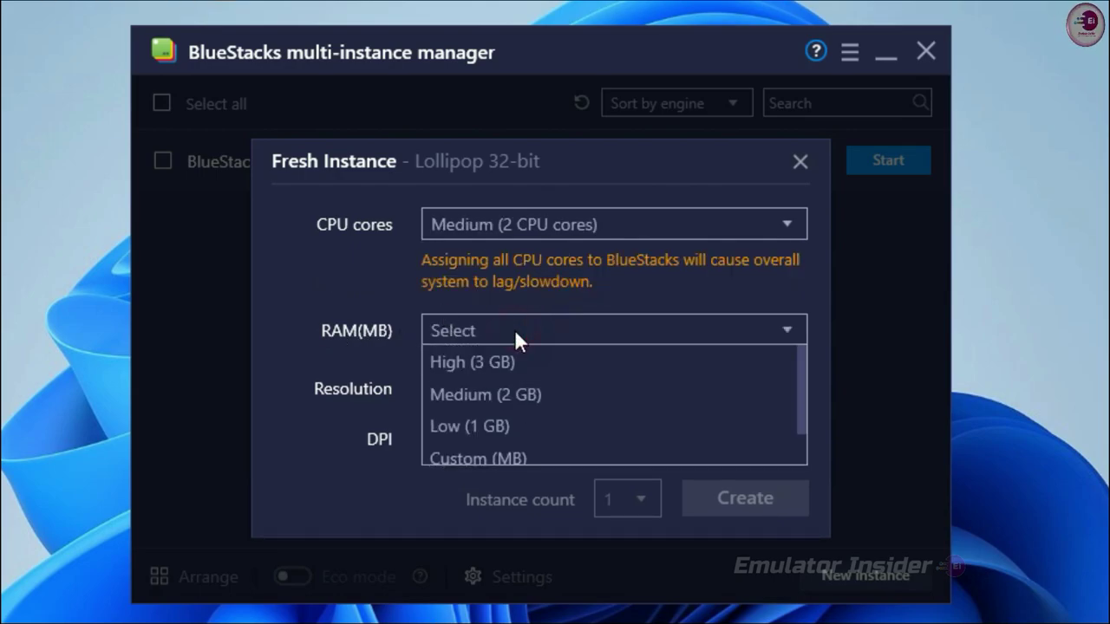
left_click(503, 397)
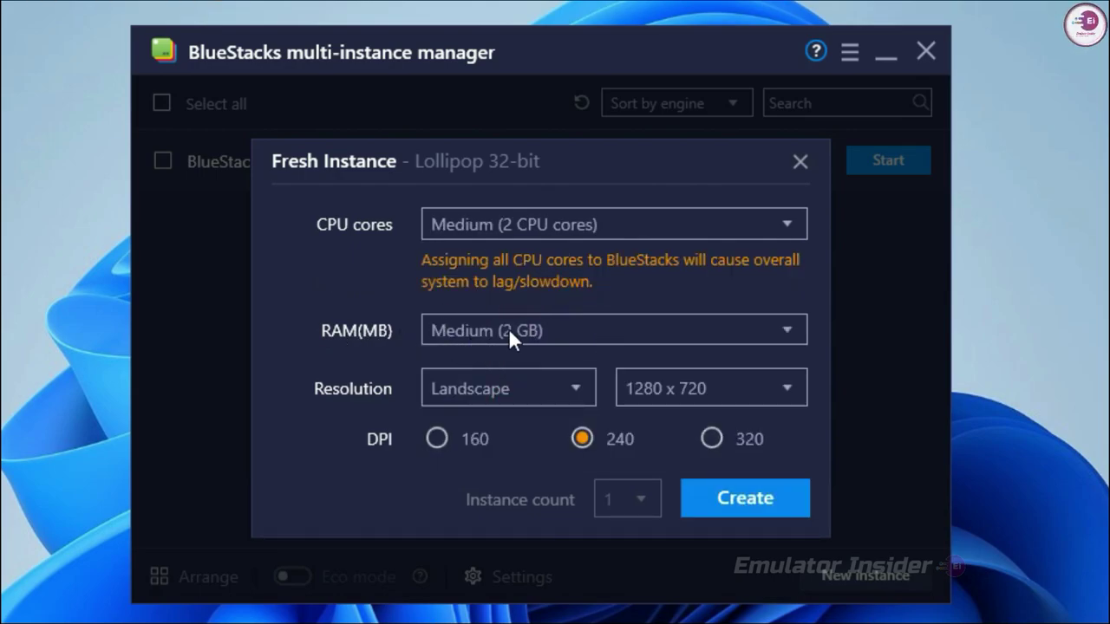
left_click(752, 500)
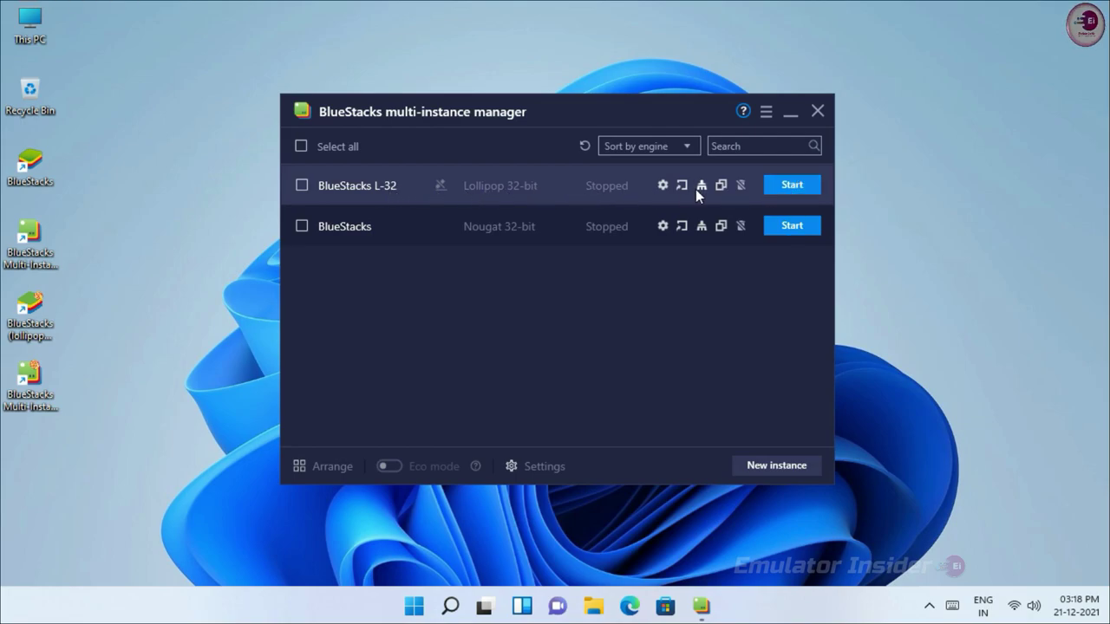
Start the BlueStacks L-32 instance and close the multi-instance manager
left_click_drag(74, 294, 18, 455)
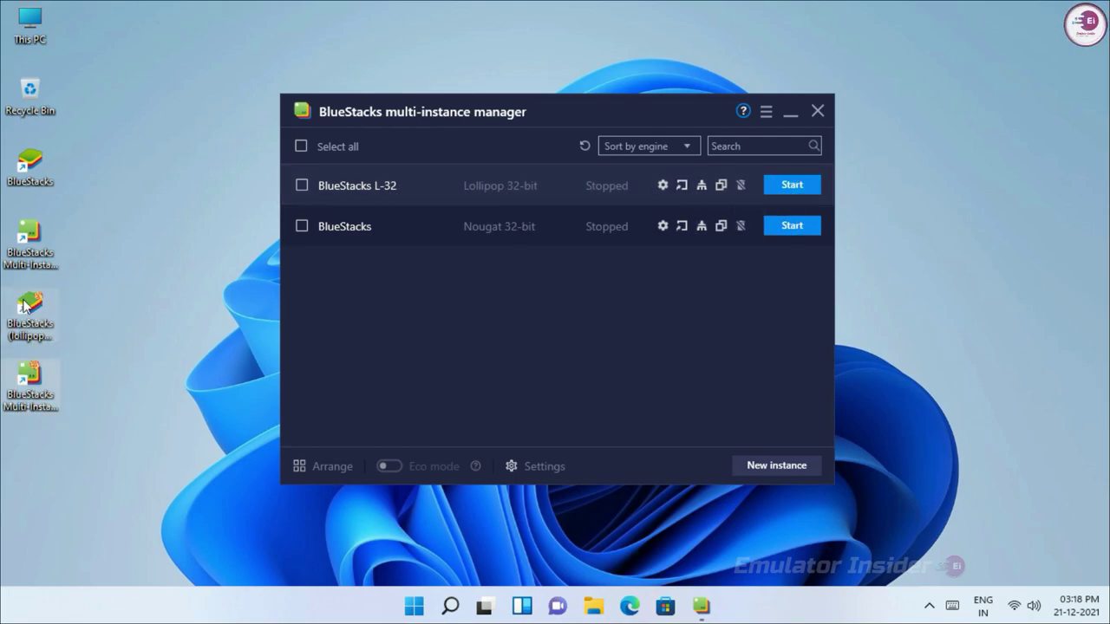
left_click(120, 279)
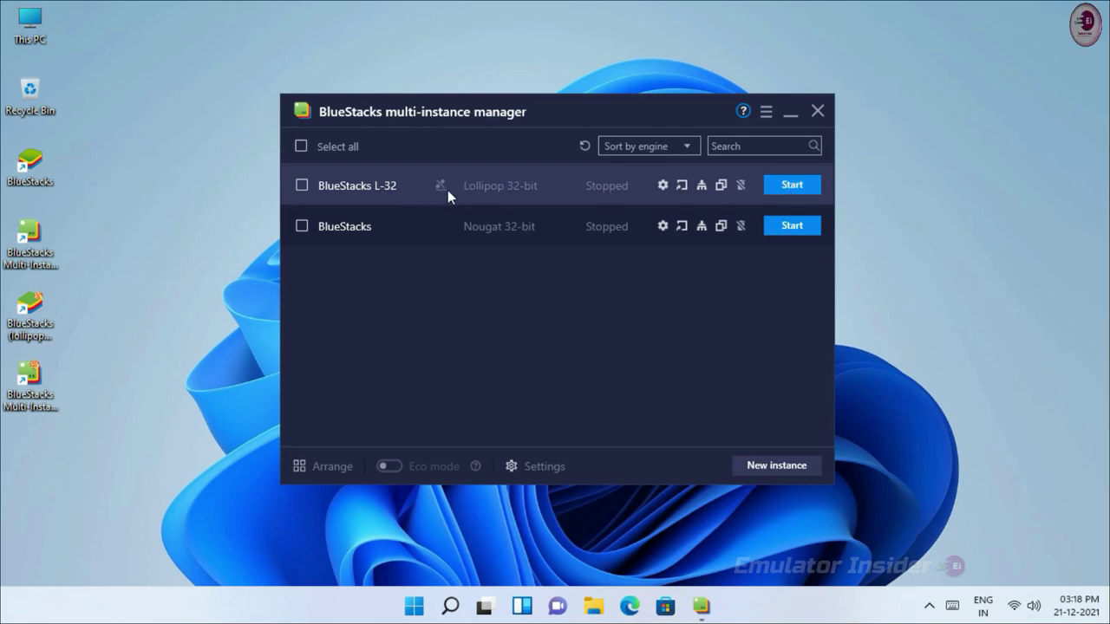
left_click(791, 184)
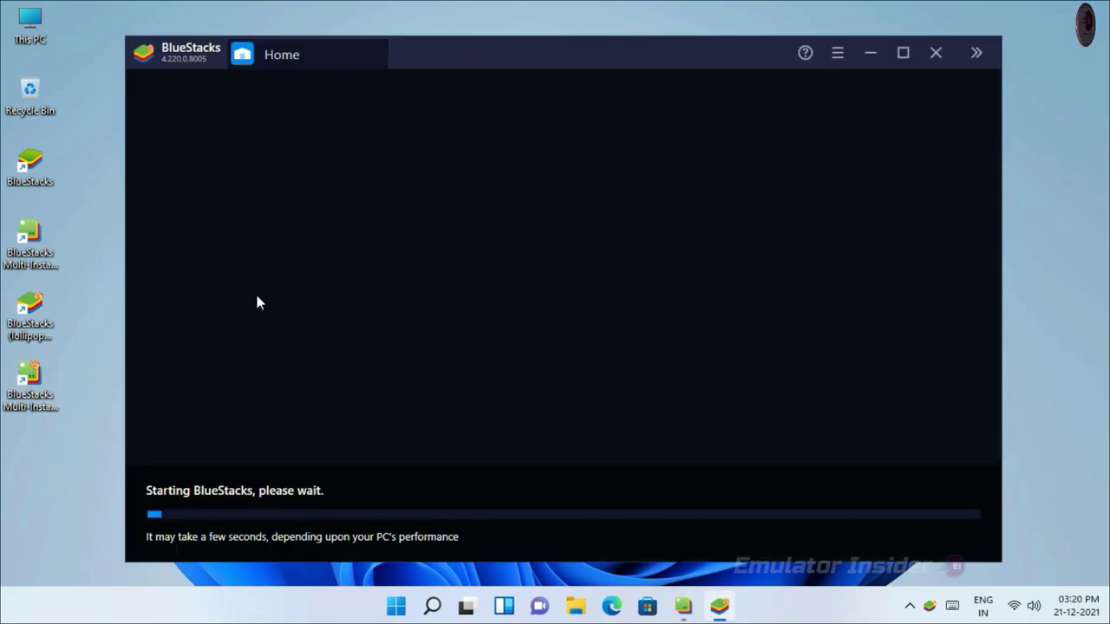
left_click(701, 609)
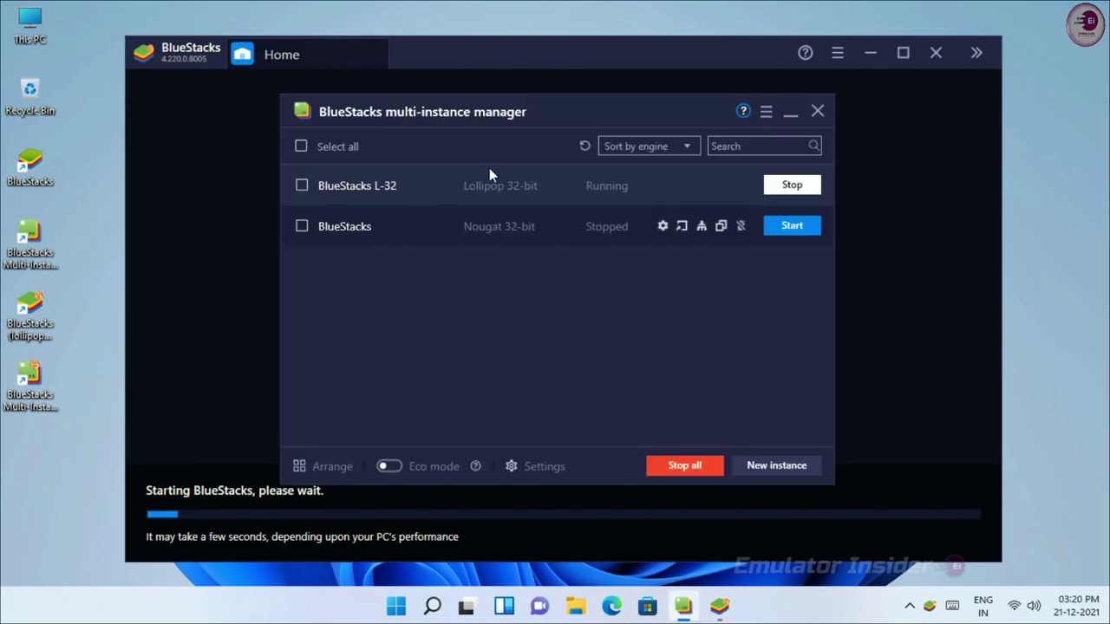
left_click(817, 112)
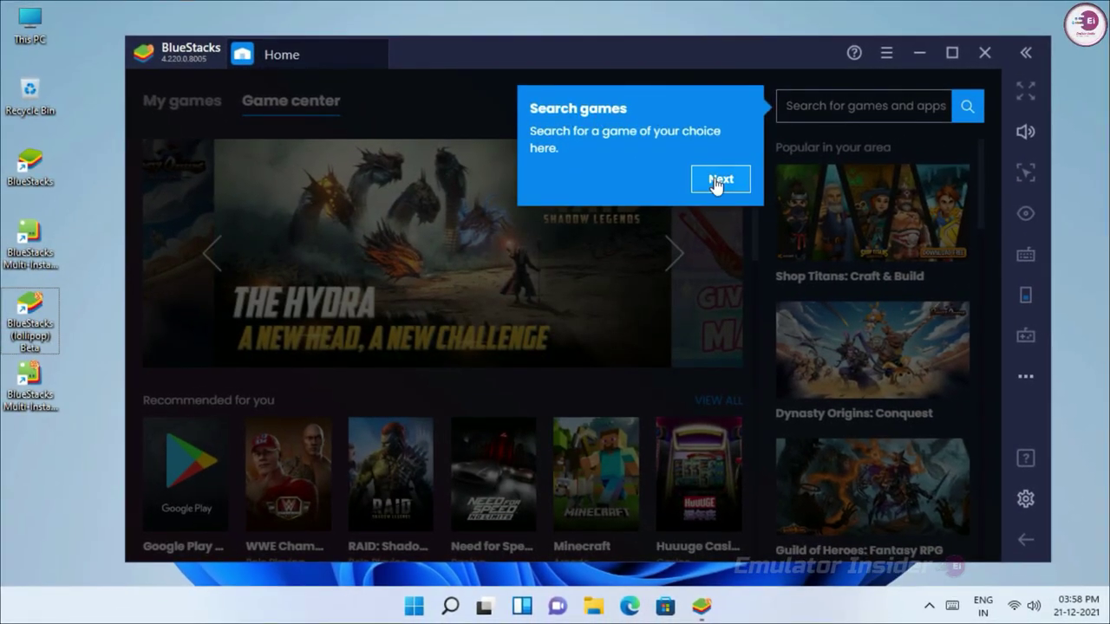
Go through and dismiss the introductory tips on the BlueStacks home screen
left_click(741, 162)
left_click(555, 182)
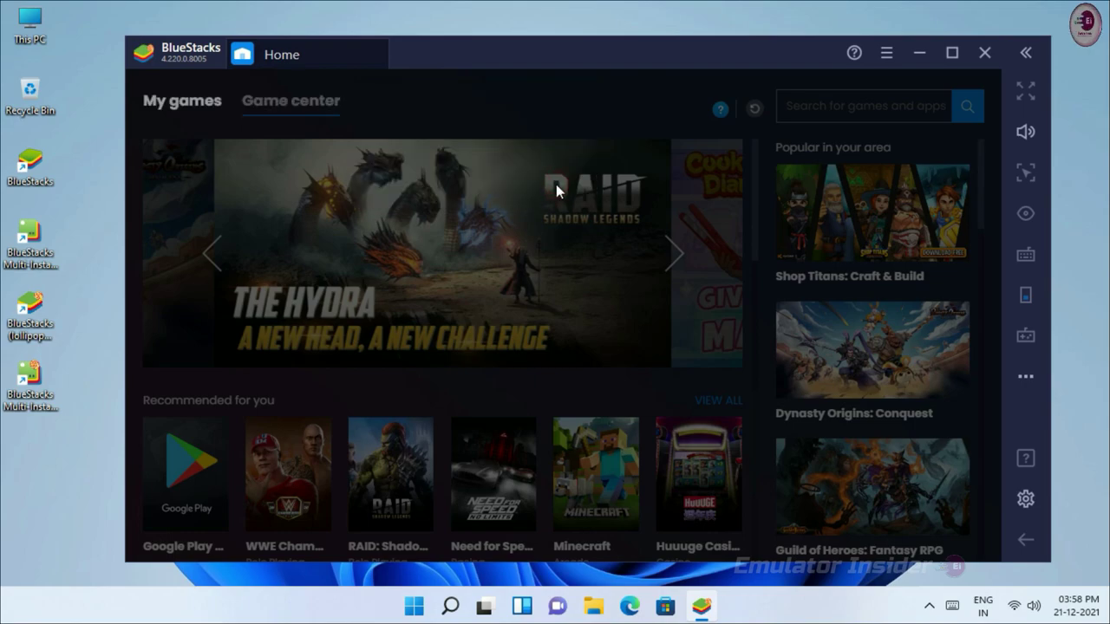
left_click(436, 162)
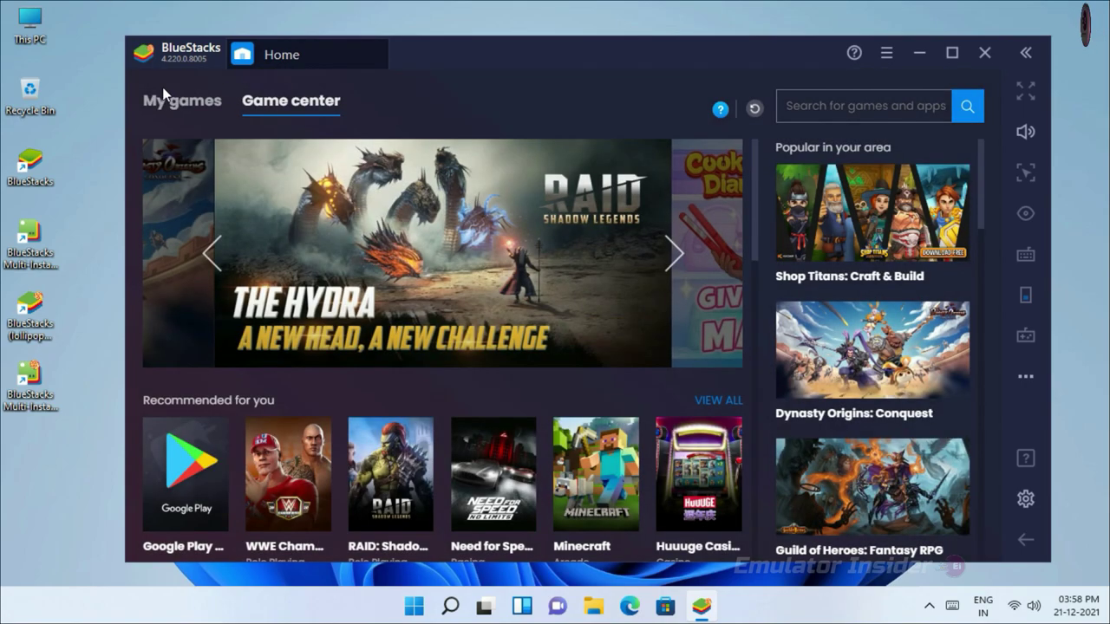
Examine the system apps folder in My games of the Lollipop instance and close it
left_click(176, 105)
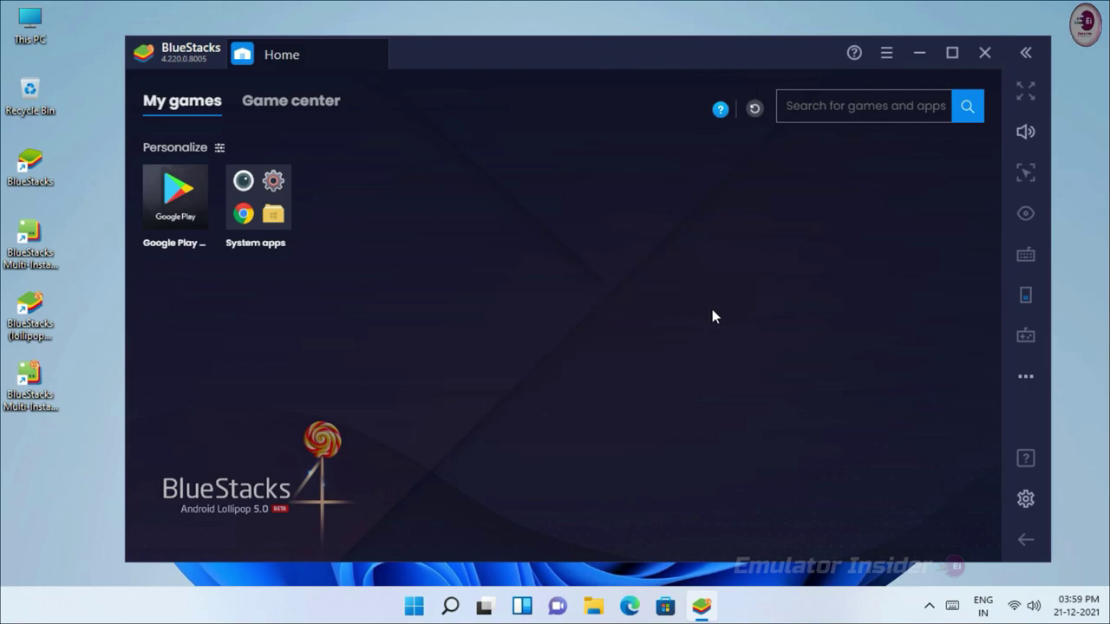
left_click(259, 201)
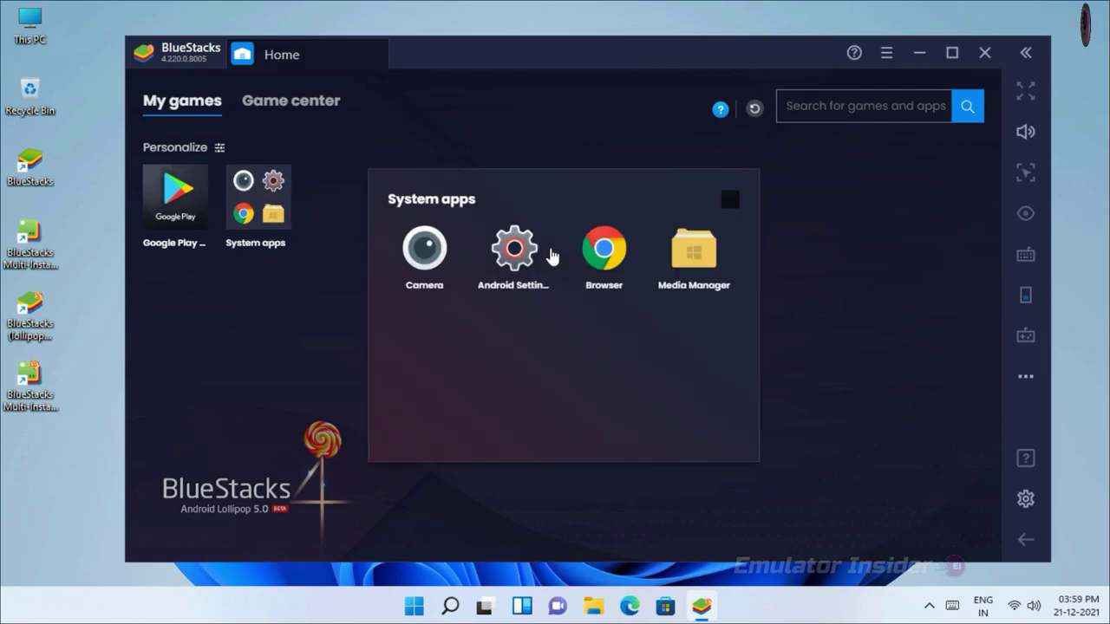
left_click(786, 304)
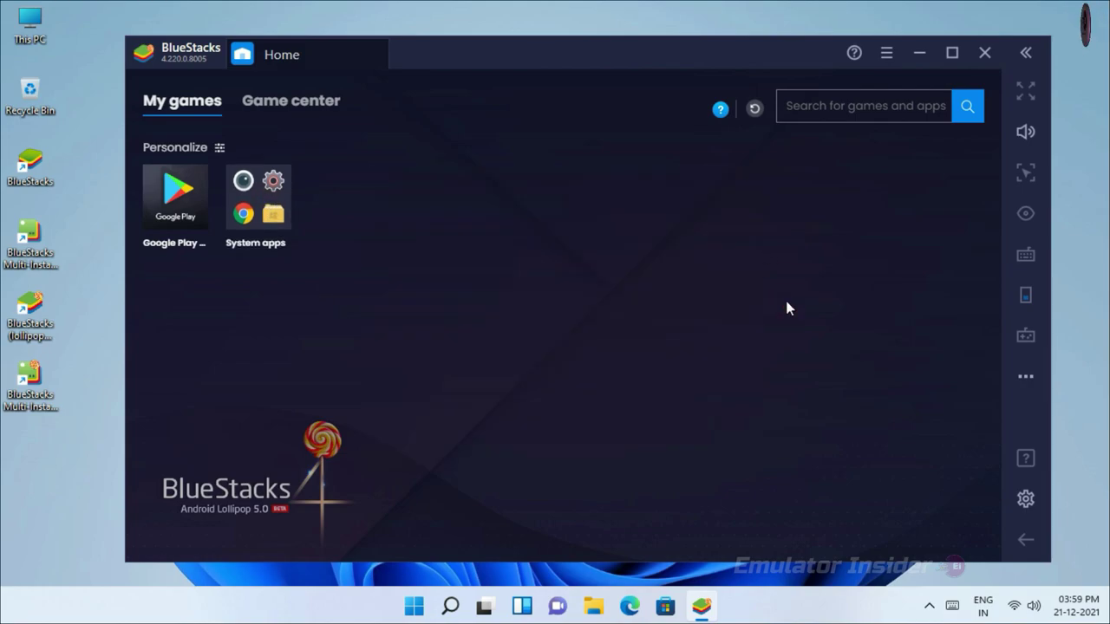
Open the Google Play Store, start signing in, and enter the Google account e-mail
left_click(183, 202)
left_click(562, 432)
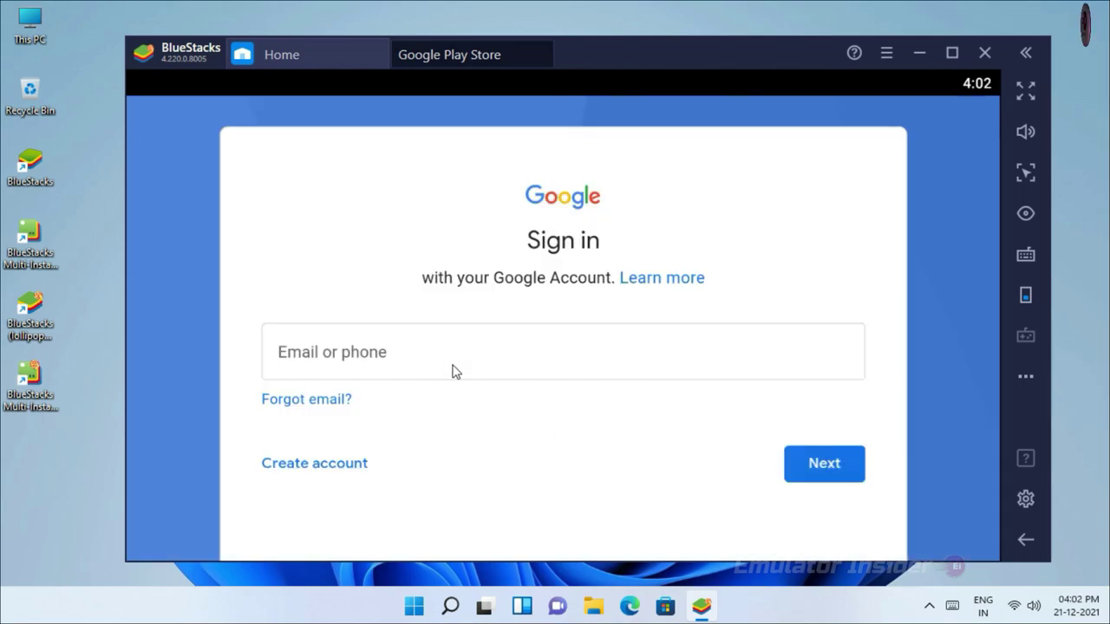
left_click(453, 371)
type("rajib.")
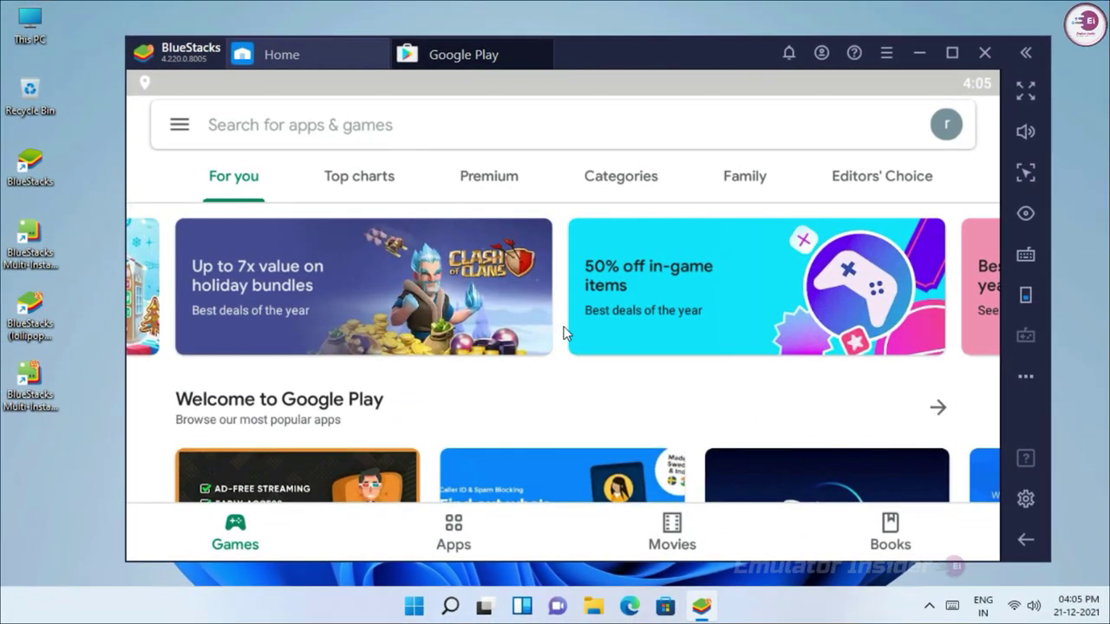
Search the Play Store for "FREE FIRE" and install Garena Free Fire - New Age, accepting its access permissions
scroll(563, 332, "down", 3)
scroll(563, 333, "up", 3)
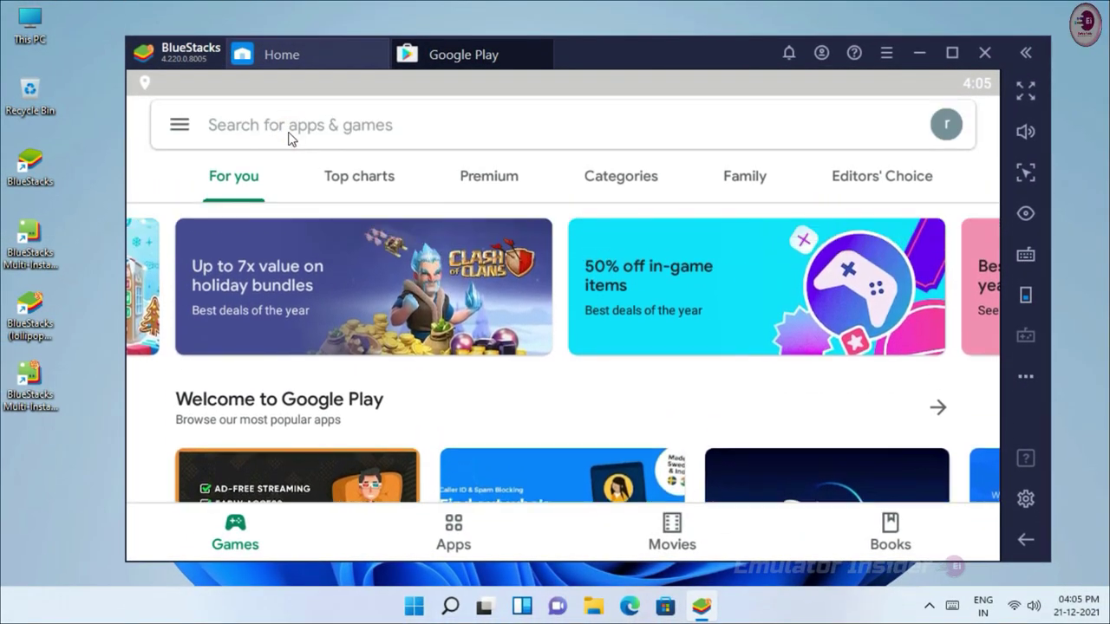
left_click(290, 135)
type("FREE FIRE")
key("Return")
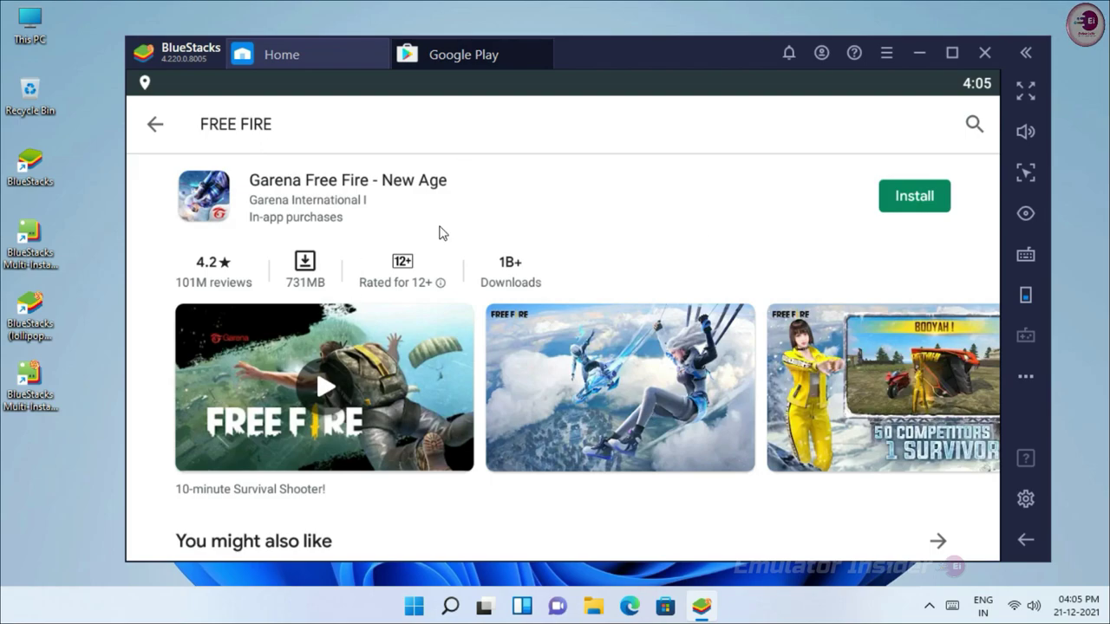
left_click(900, 208)
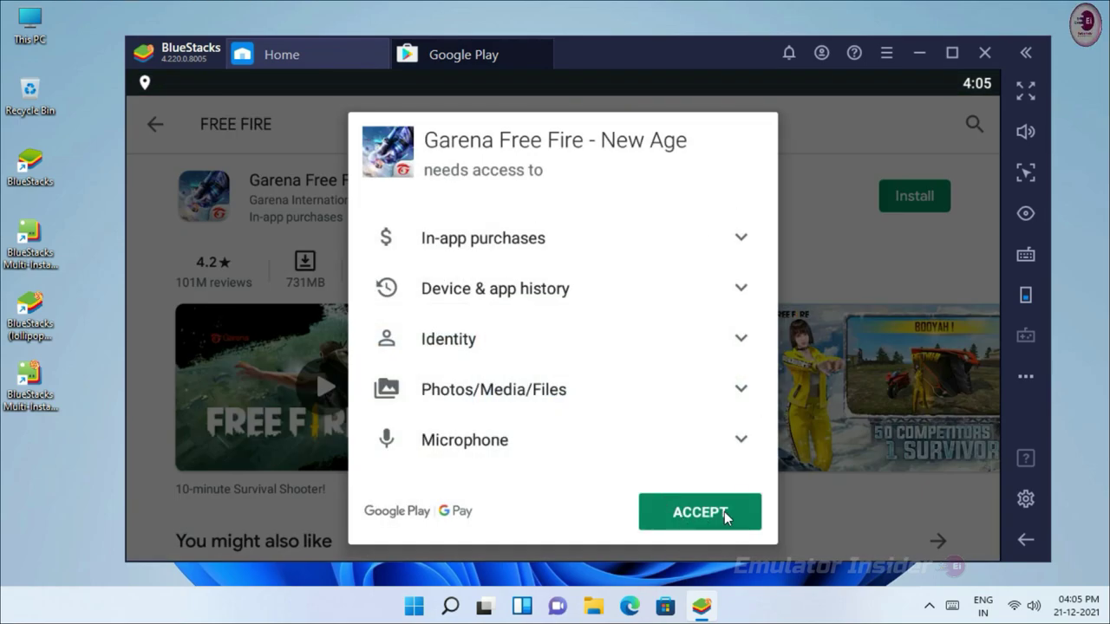
left_click(725, 511)
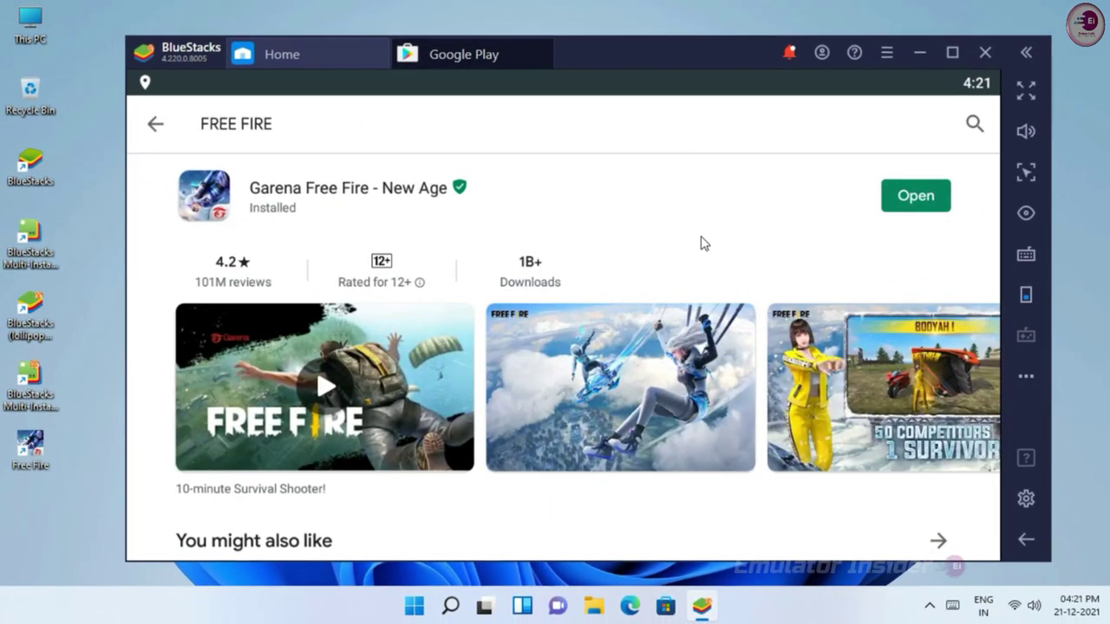
left_click(704, 244)
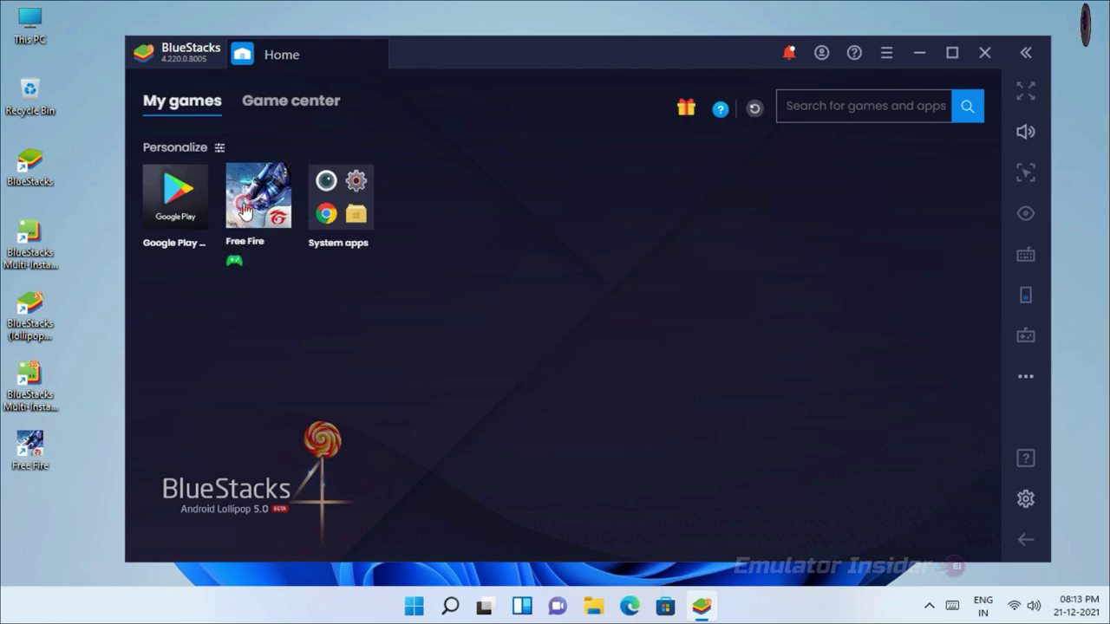
Launch Free Fire from My games, skip the loading intro, and go through the game control tips
left_click(245, 210)
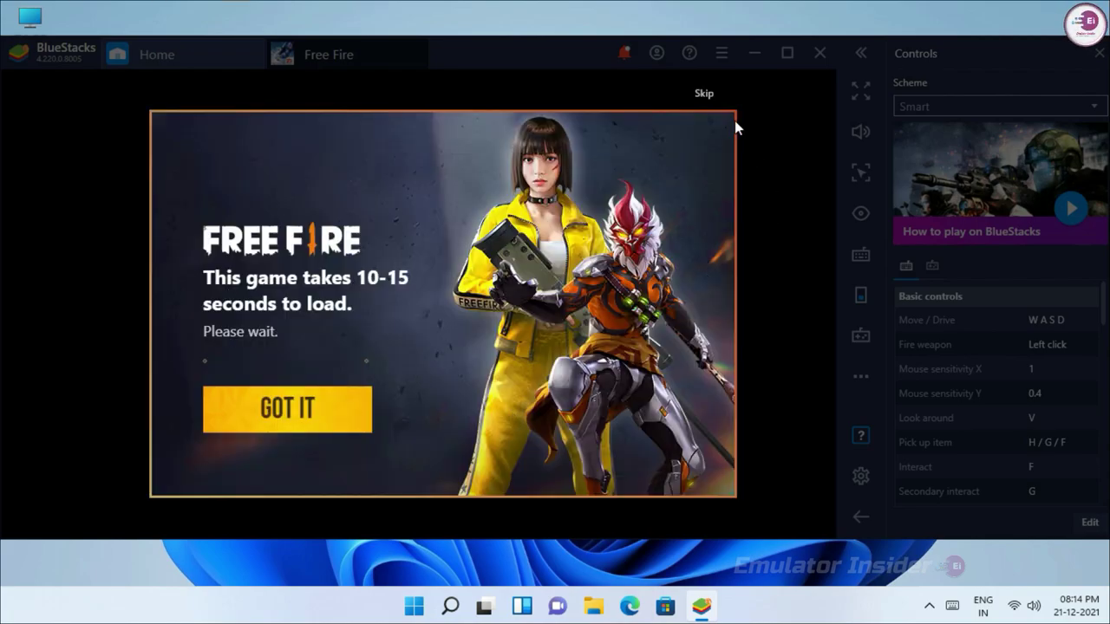
left_click(705, 92)
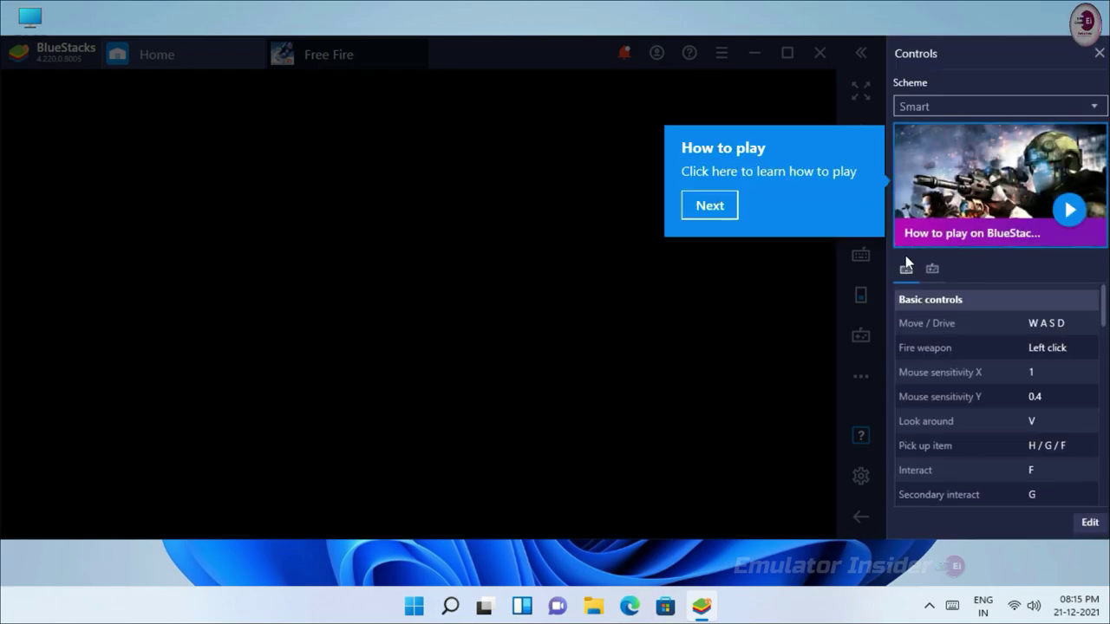
left_click(711, 212)
left_click(711, 427)
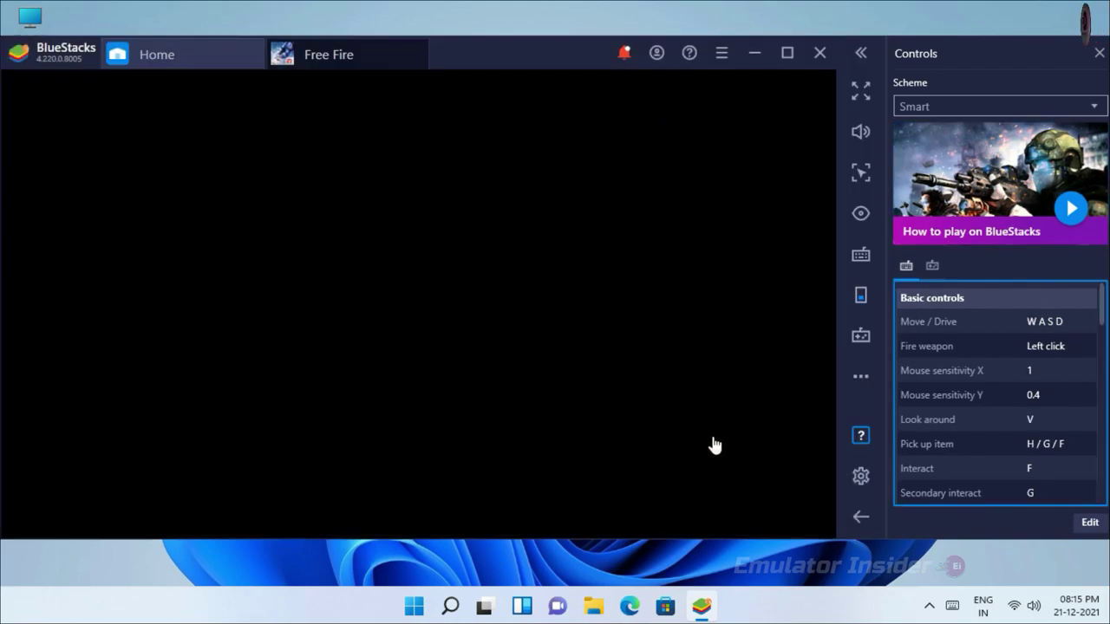
left_click(666, 175)
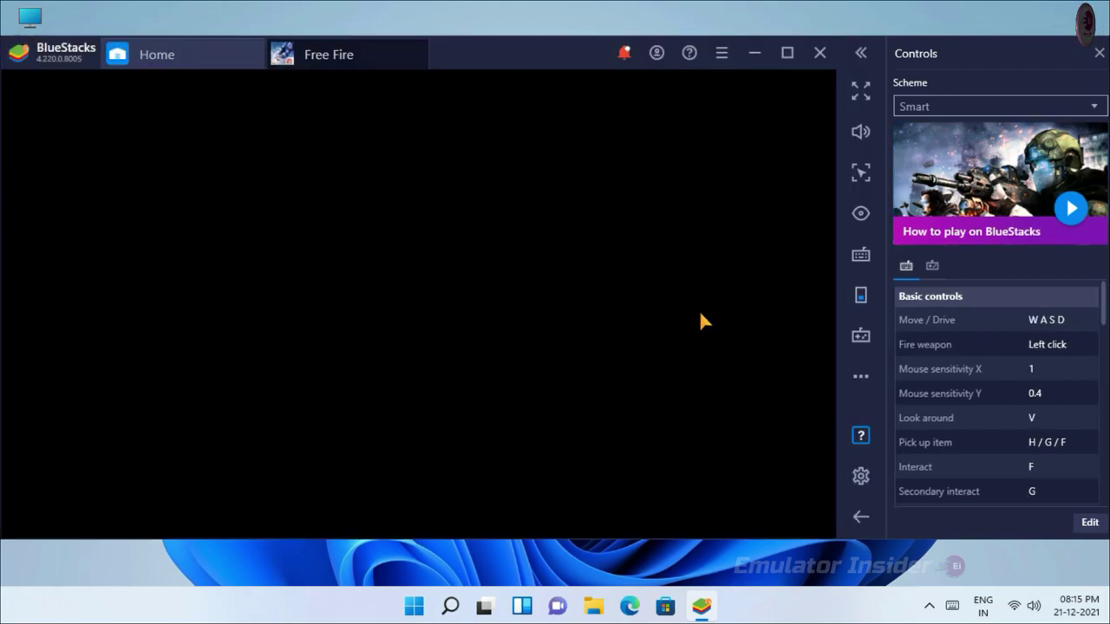
Close the game Controls side panel and move the emulator window back toward the middle of the desktop
scroll(1014, 344, "down", 5)
scroll(1012, 411, "up", 5)
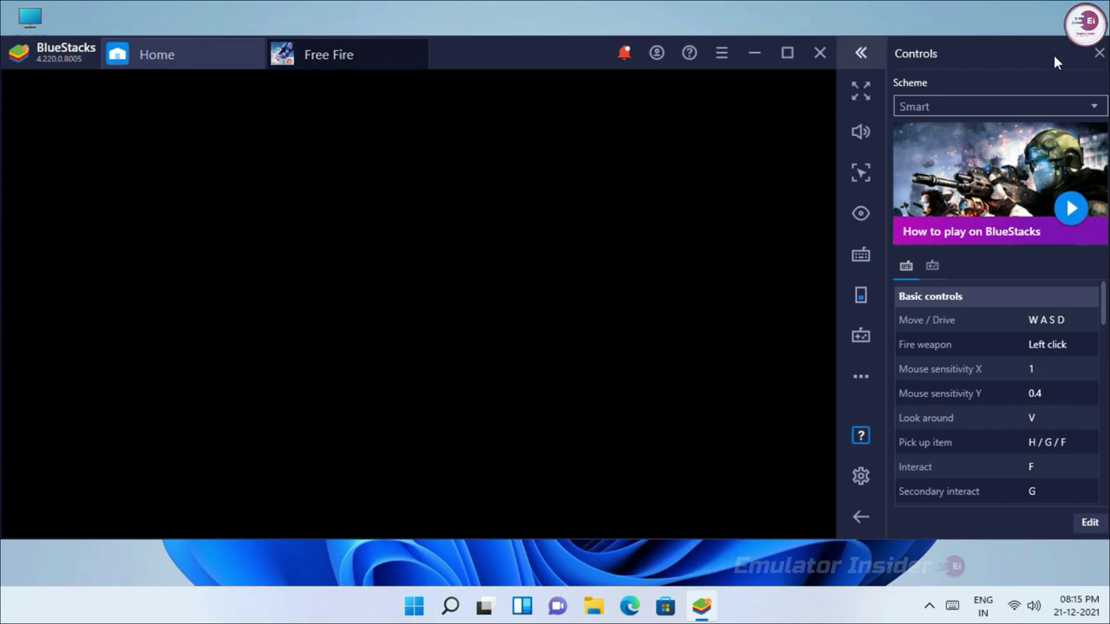
left_click(1099, 53)
left_click_drag(459, 51, 582, 57)
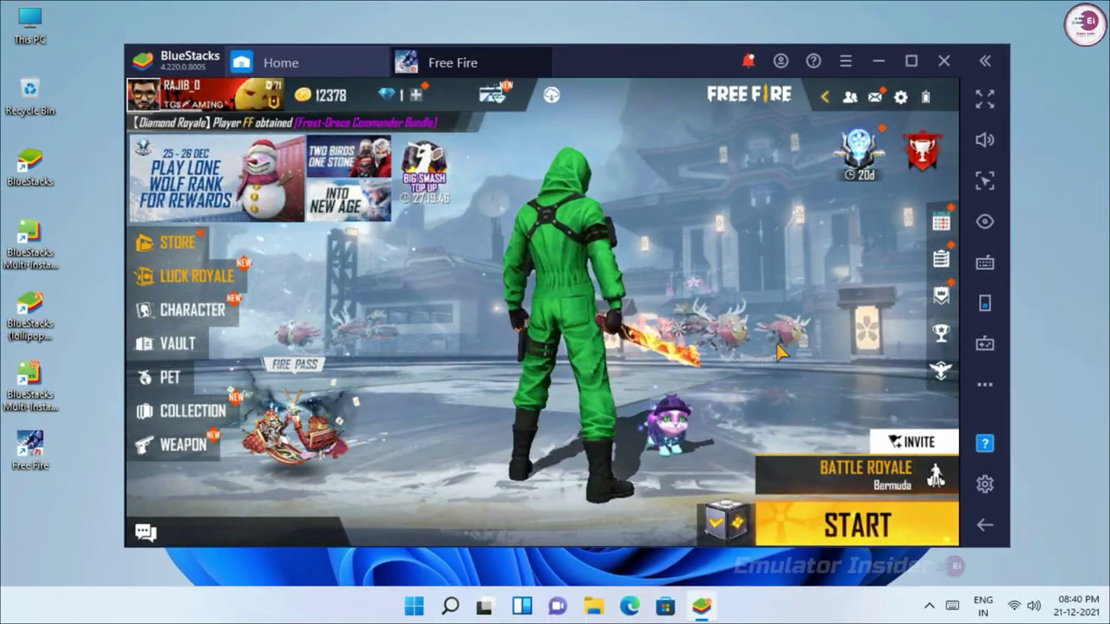
Open the emote wheel on the lobby character and play one of the available emotes
left_click(566, 314)
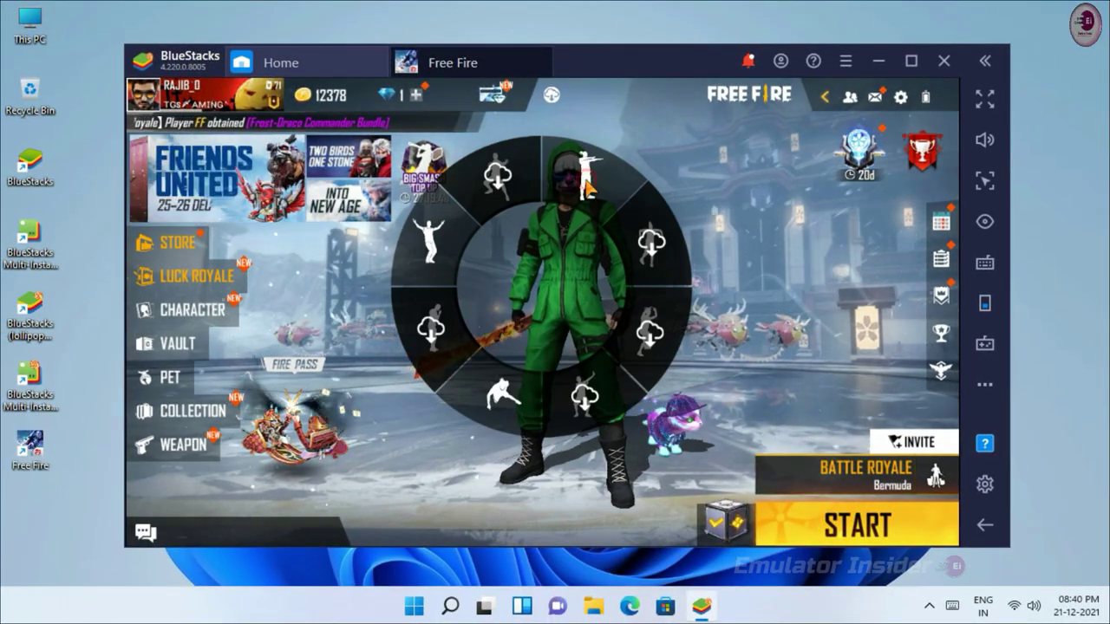
left_click(585, 184)
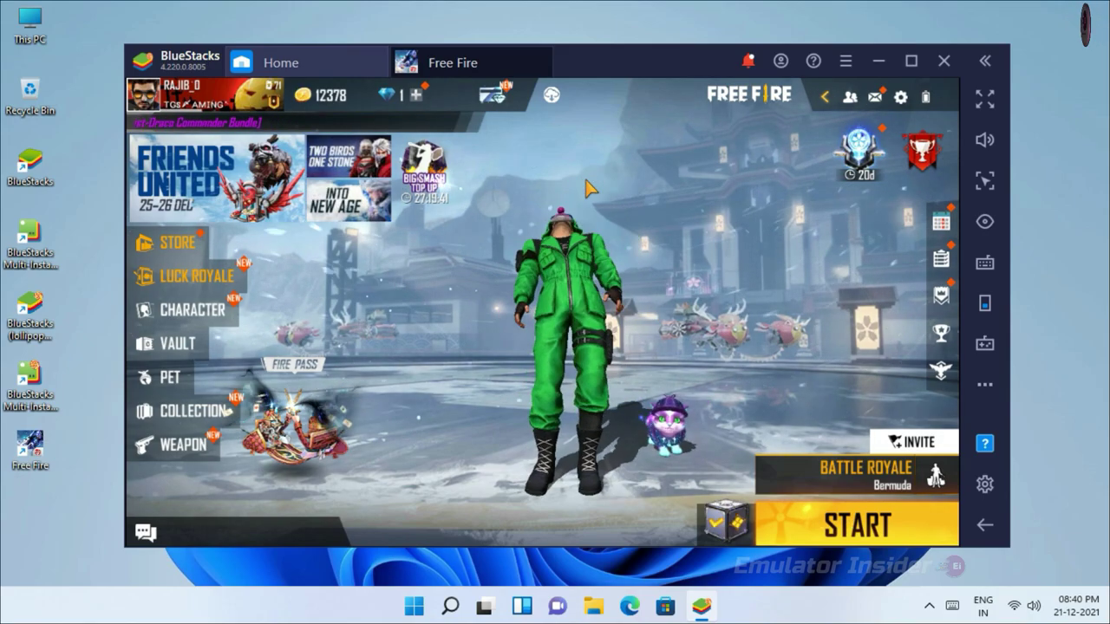
In the game's display settings, set Graphics to Ultra and High FPS to High
left_click(901, 97)
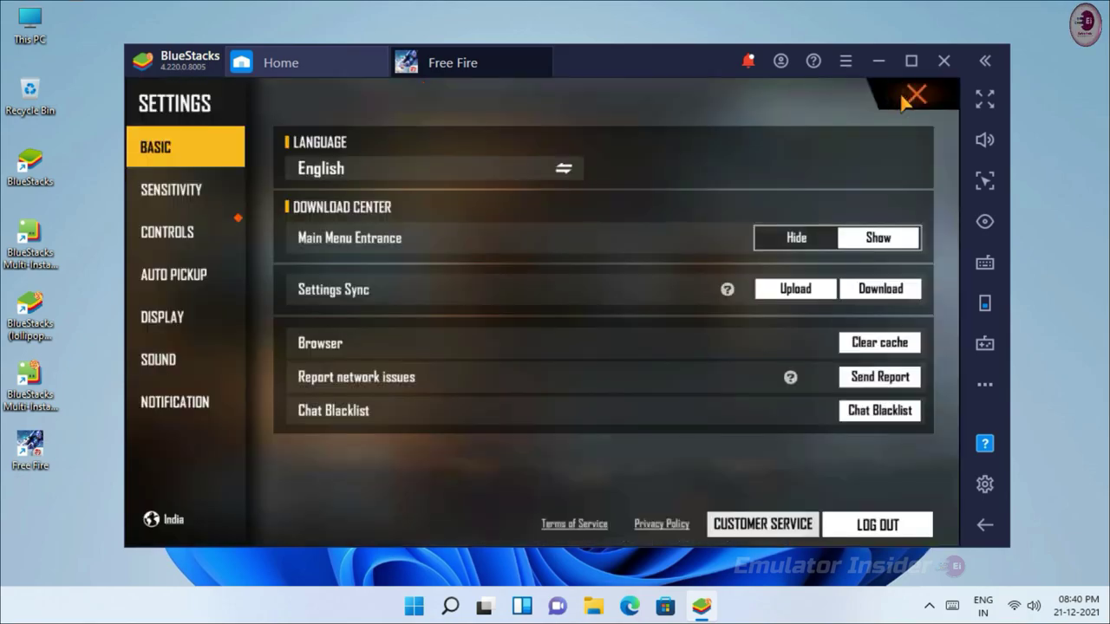
left_click(182, 328)
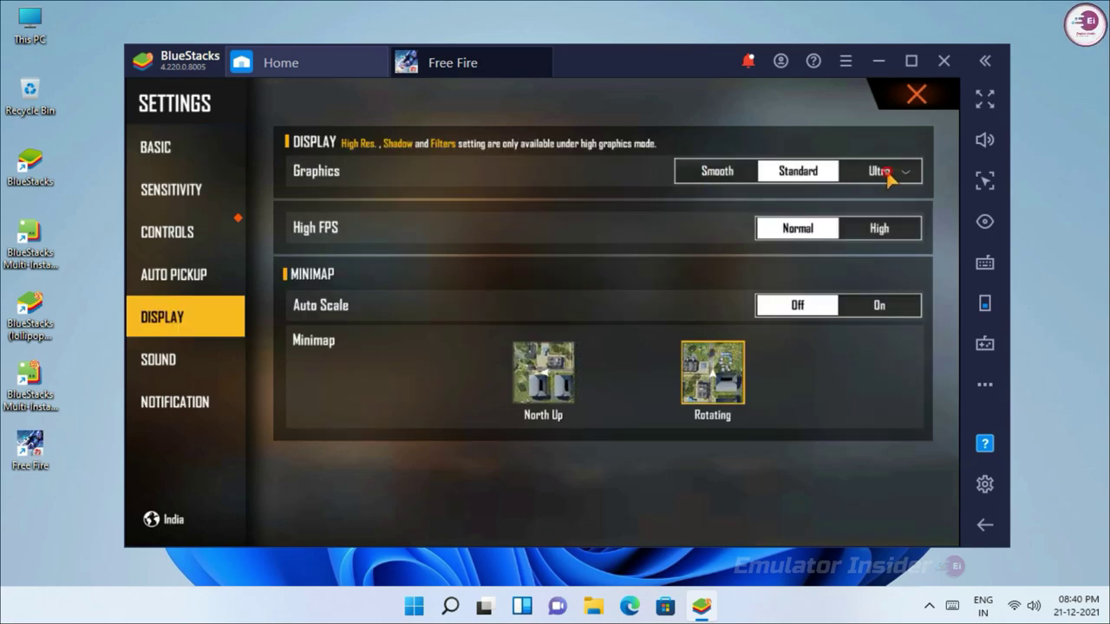
left_click(880, 172)
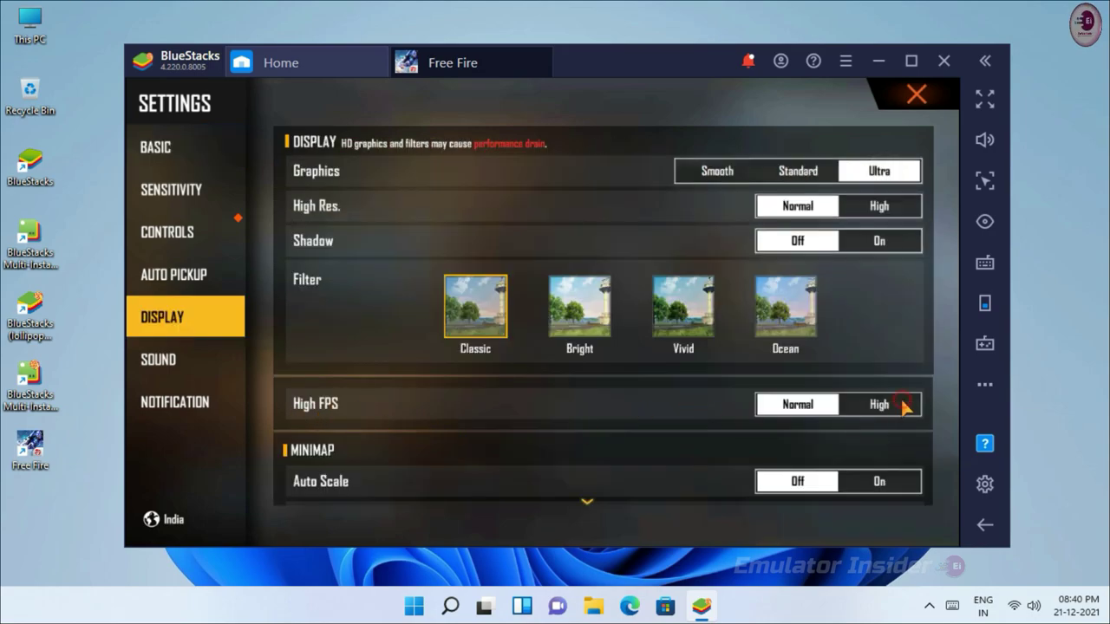
left_click(879, 404)
left_click(720, 386)
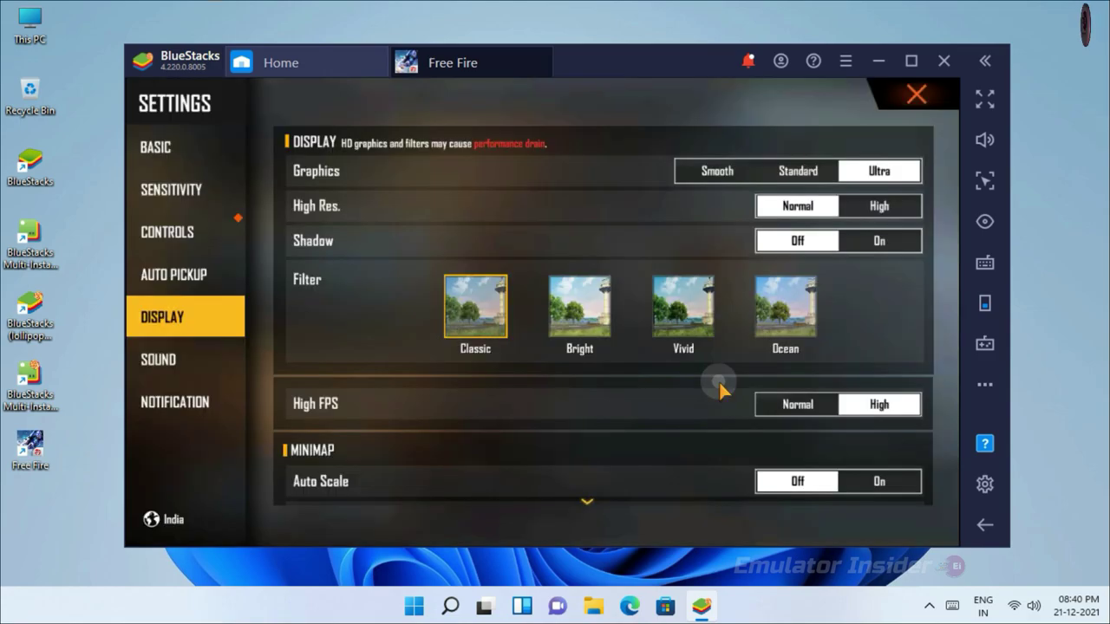
Review the game's Controls and Sensitivity settings, and close the settings
left_click(203, 228)
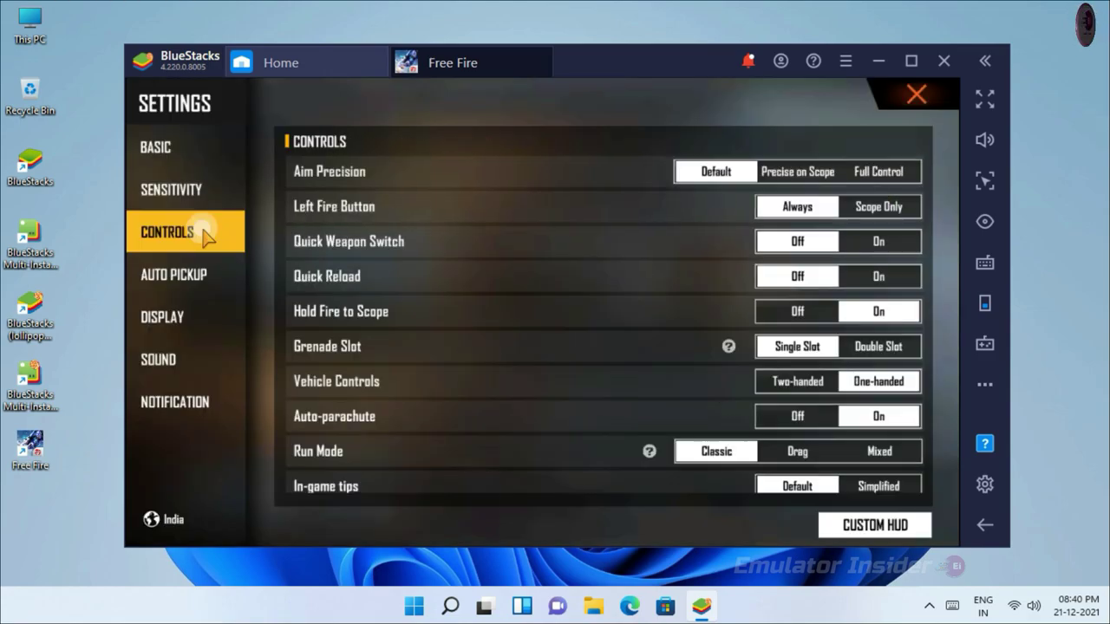
left_click(198, 198)
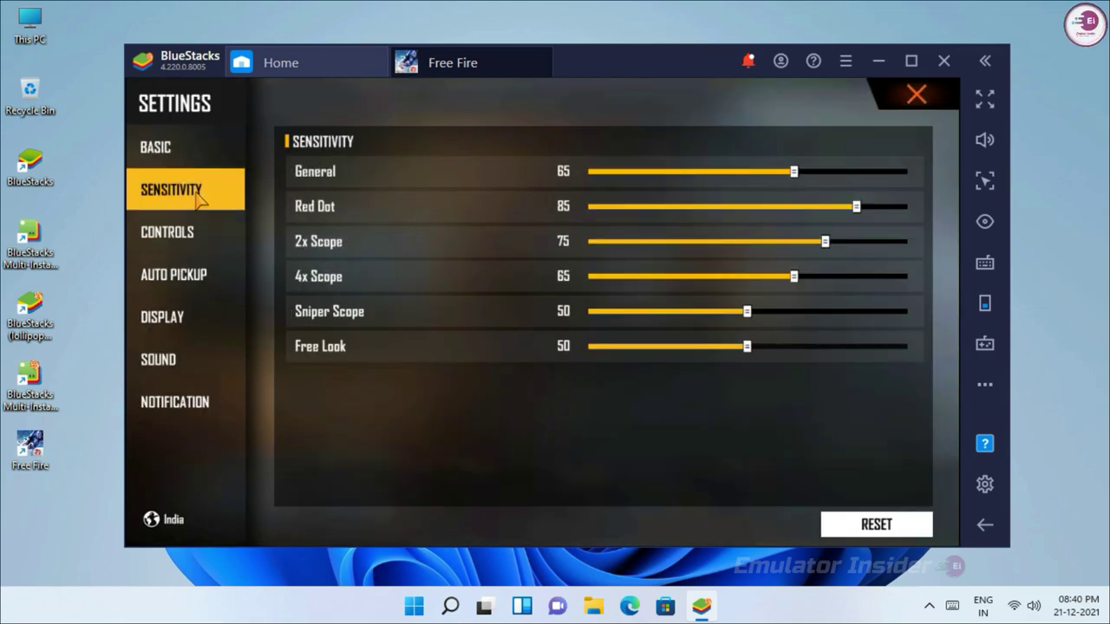
left_click(854, 172)
left_click(917, 98)
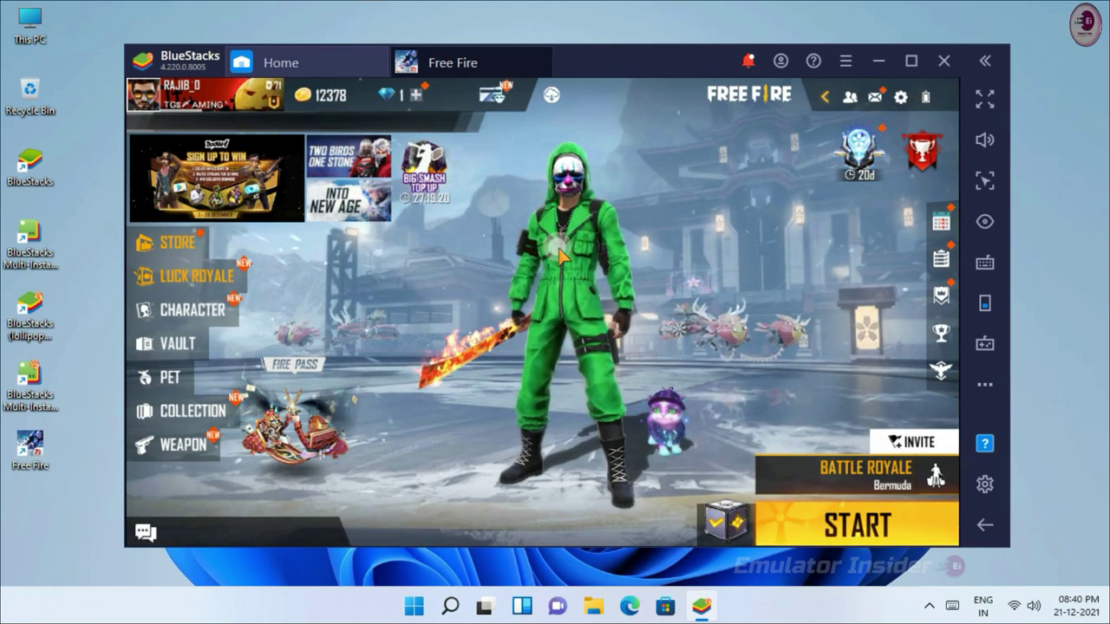
Make the lobby character perform the push-up emote
left_click(545, 317)
left_click(504, 394)
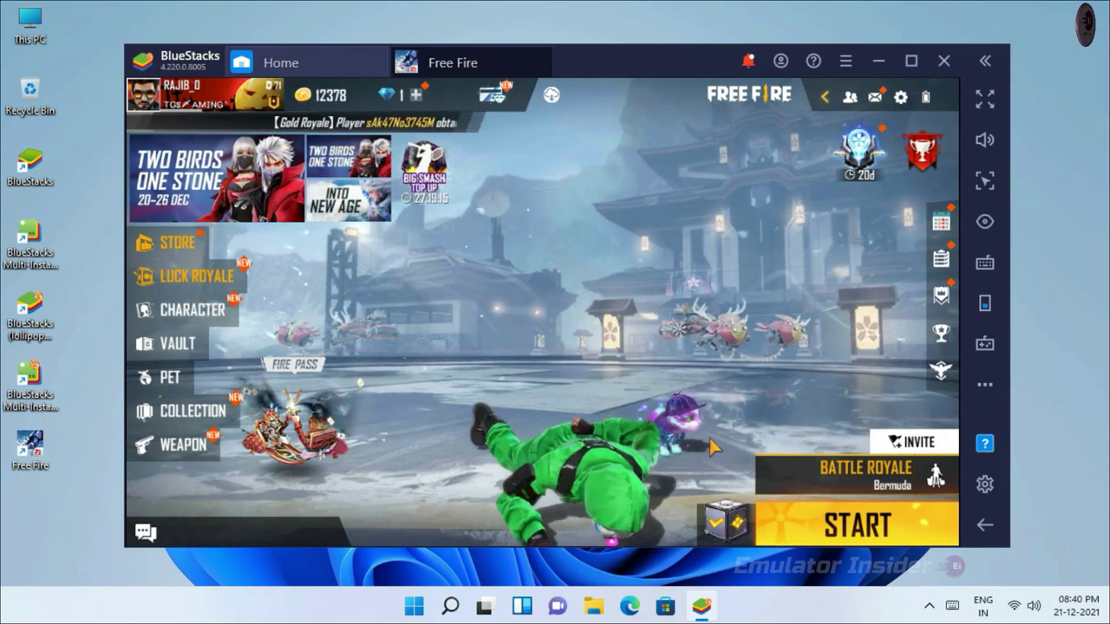
Choose the BR-Ranked mode on Bermuda and start matchmaking, playing an emote during the wait
left_click(840, 483)
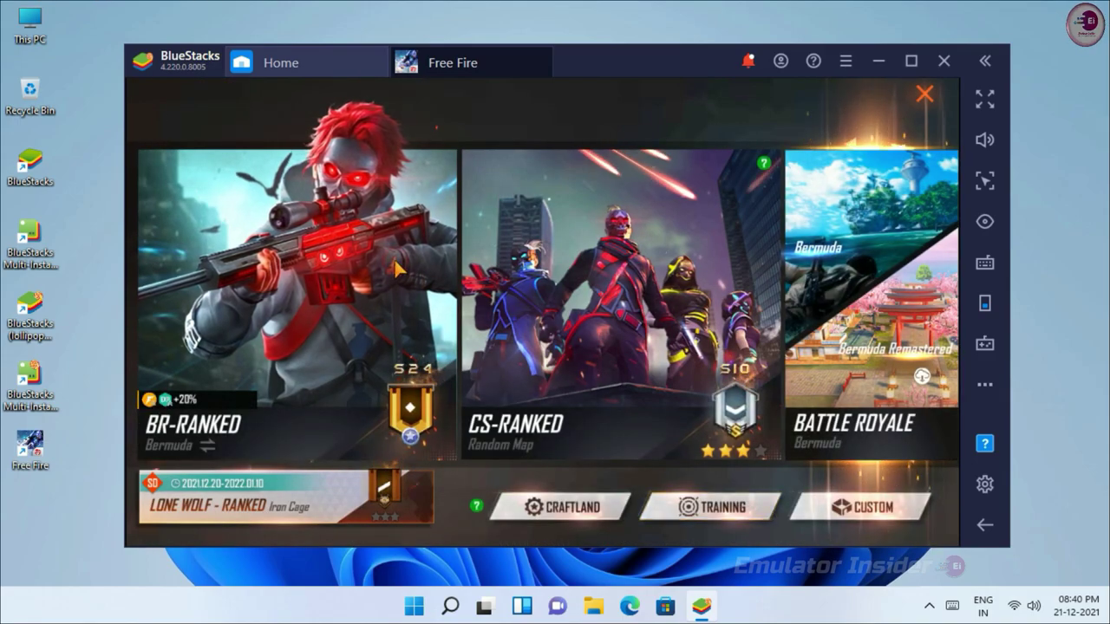
left_click(395, 269)
left_click(862, 525)
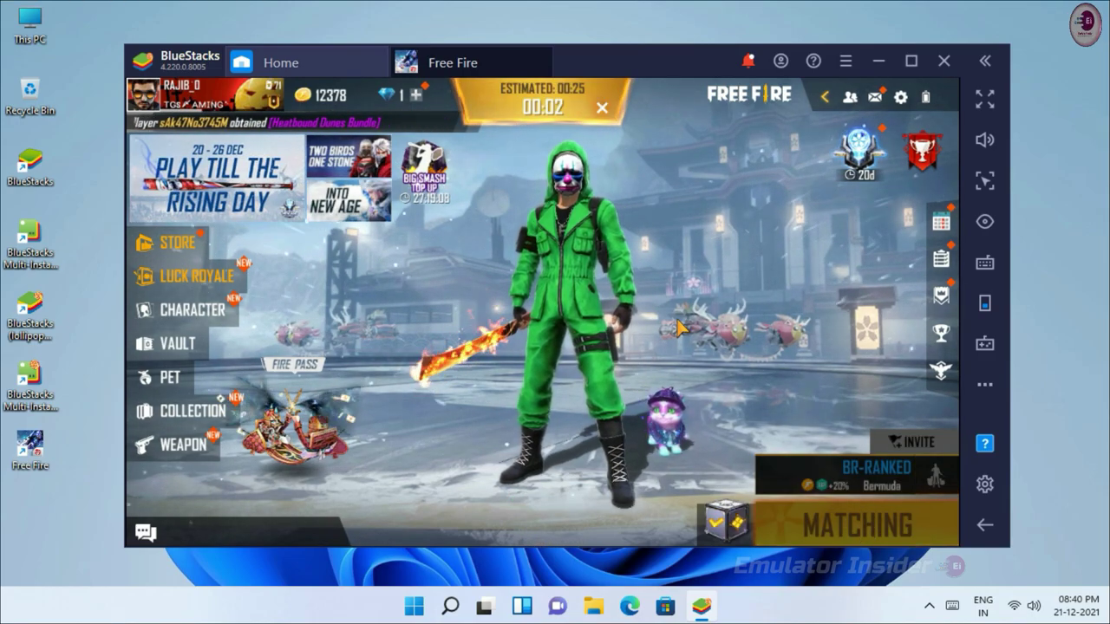
left_click(577, 260)
left_click(425, 263)
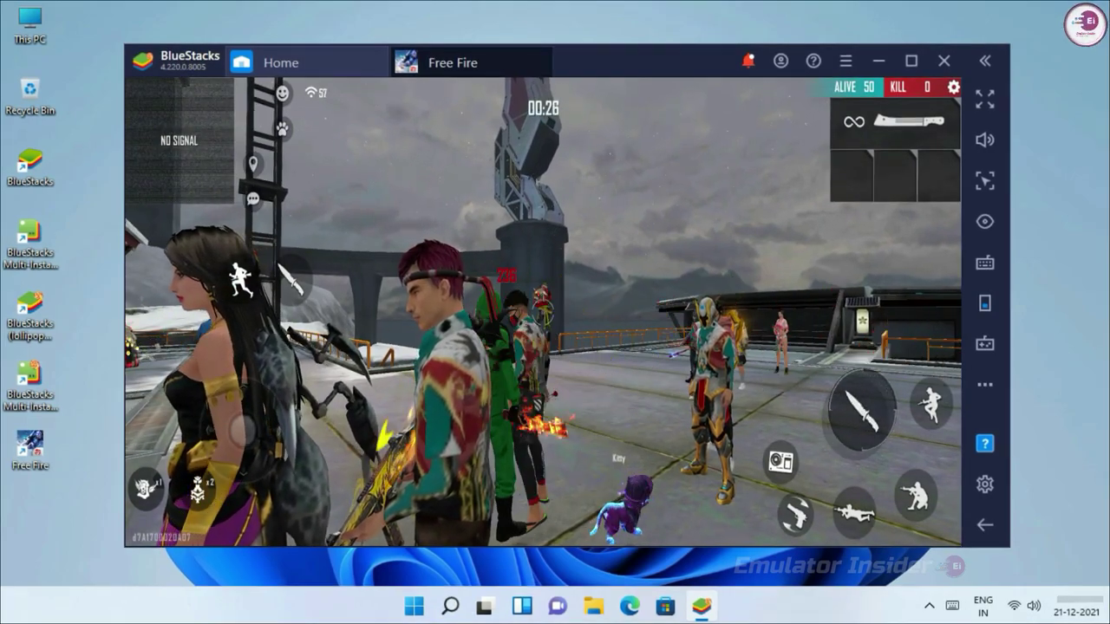
Run the character forward through the Bermuda ranked match to test the gameplay
key("w")
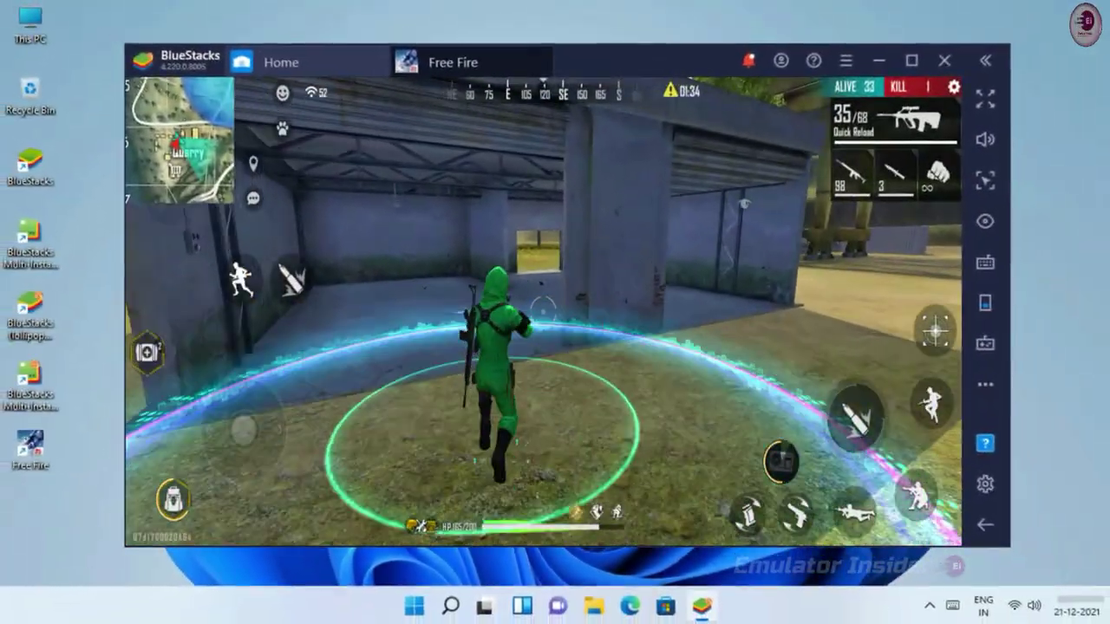
key("w")
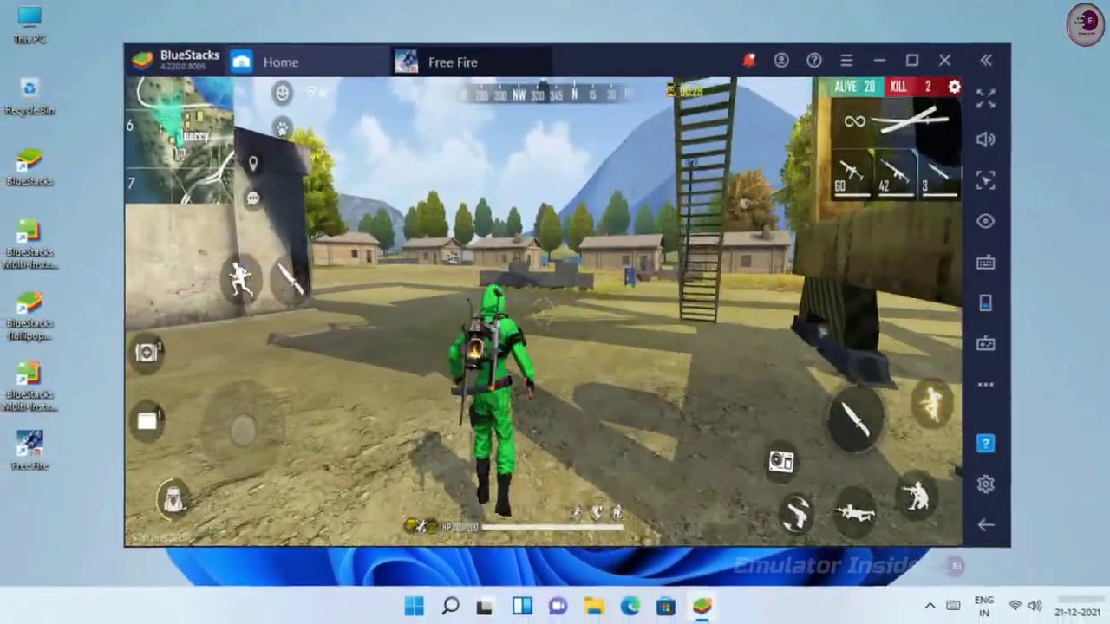
key("w")
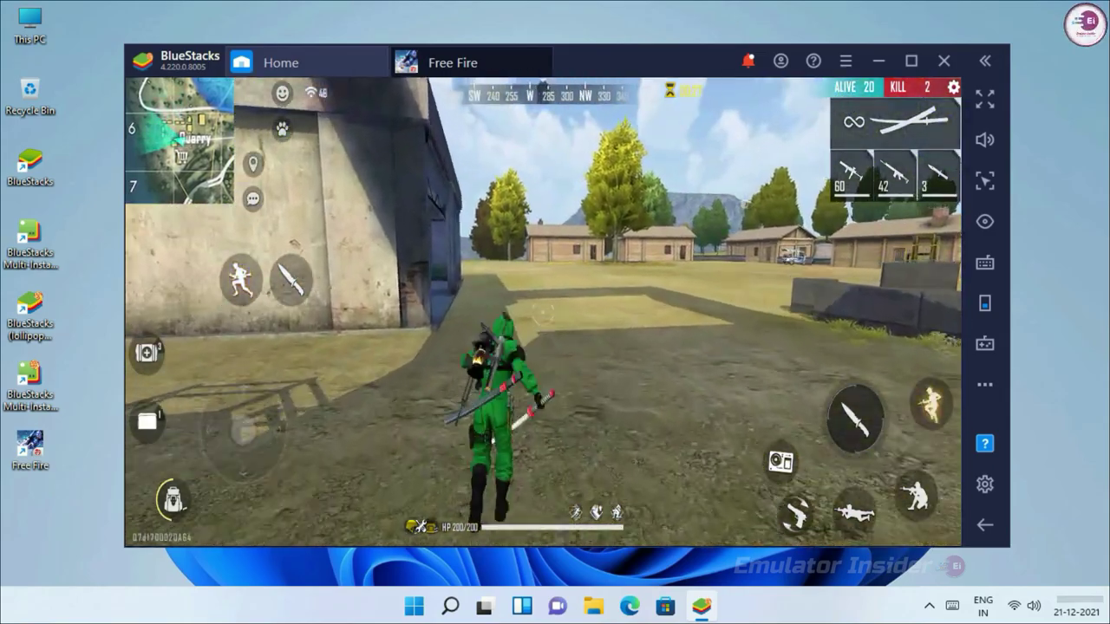